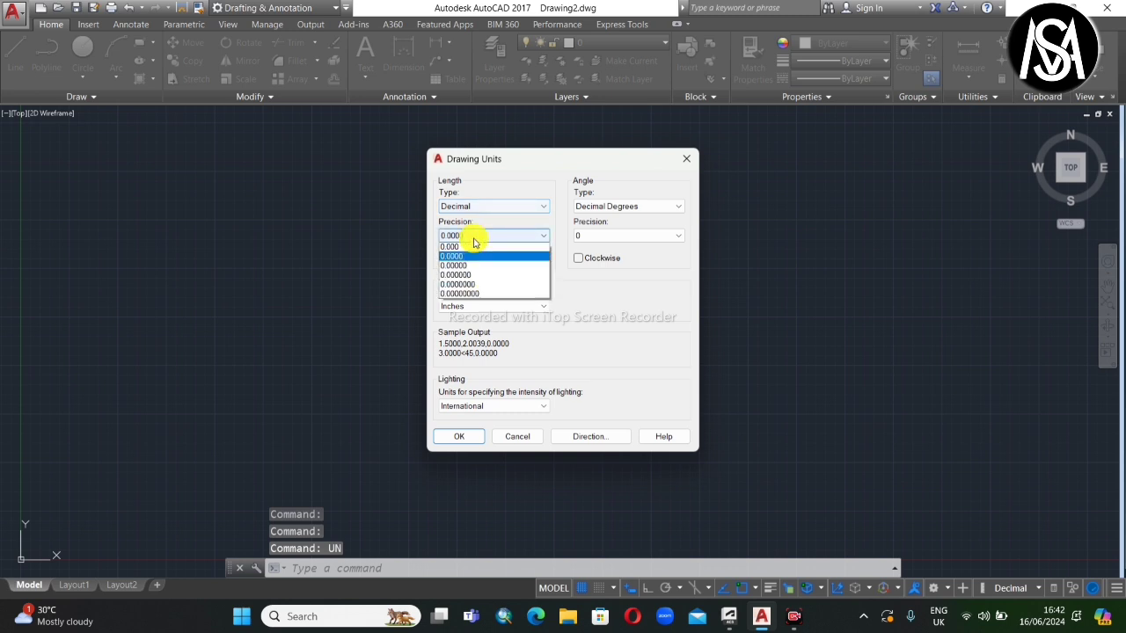
- Set the drawing units to a length precision of 0.00 and the insertion scale to millimeters
left_click(472, 263)
left_click(469, 311)
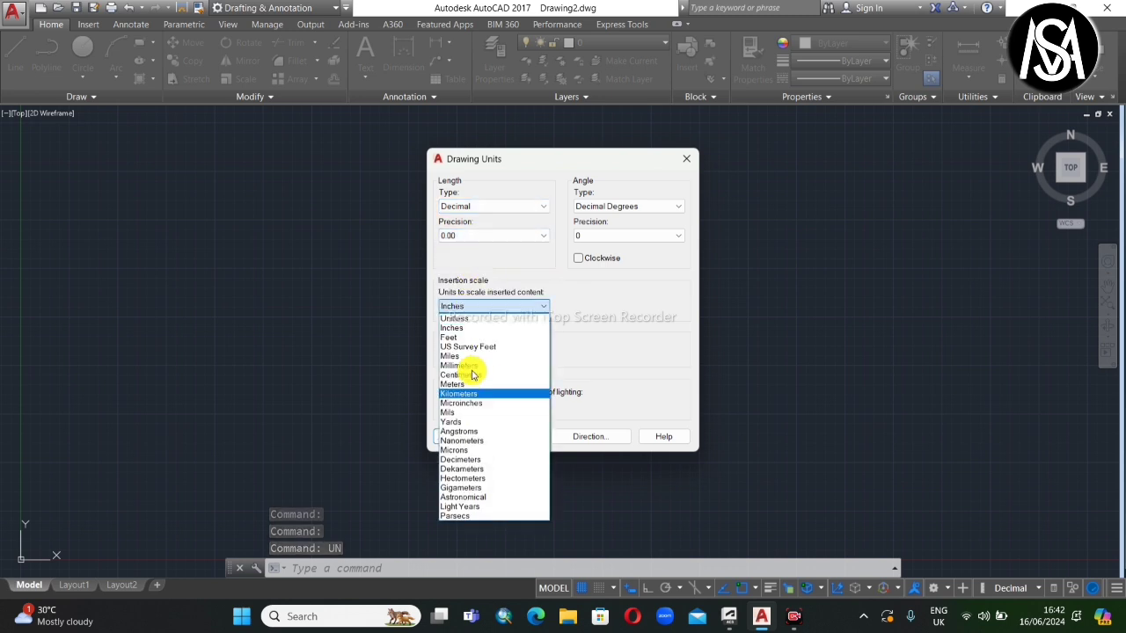
left_click(468, 359)
left_click(459, 436)
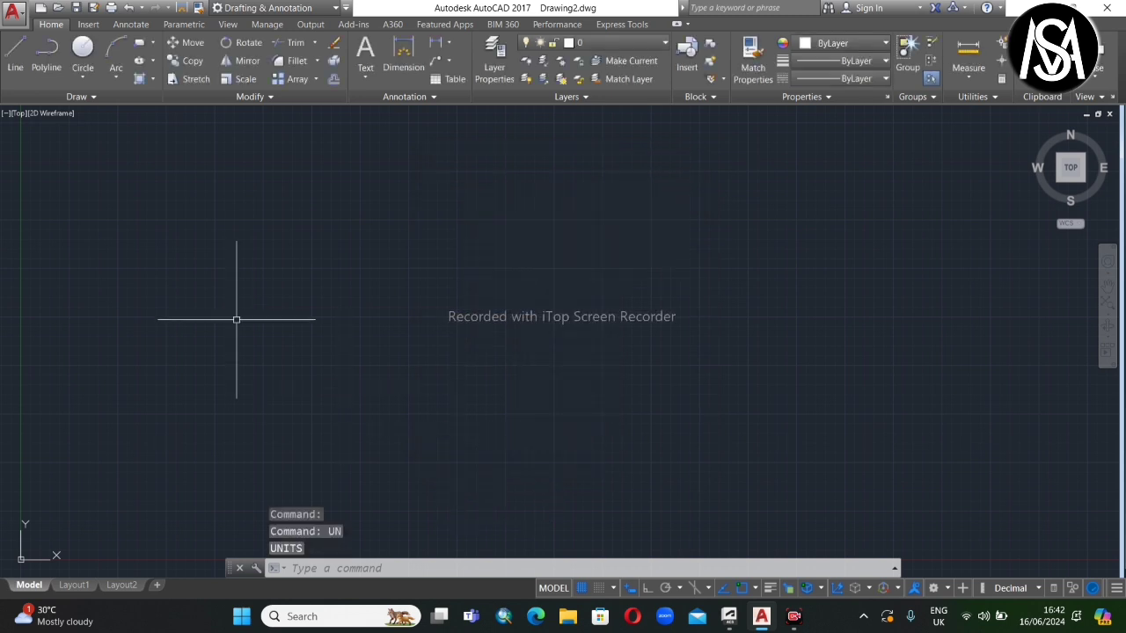
- Set the model space limits from 0,0 to 100,100 and zoom to show all of the drawing area
type("lim")
key("Return")
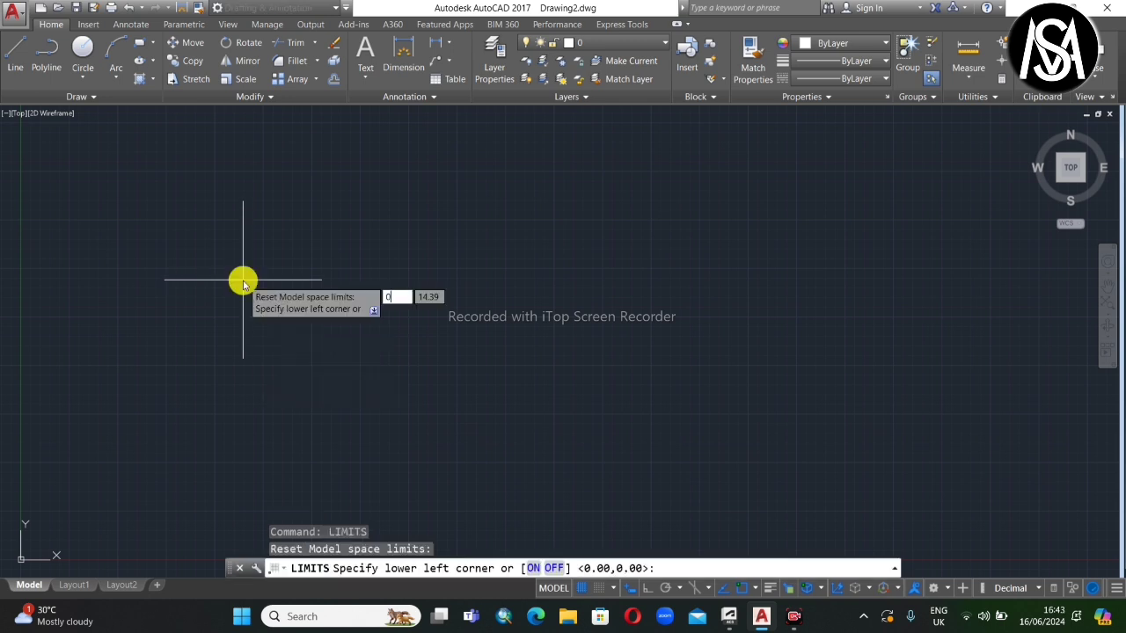
type("0,0")
key("Return")
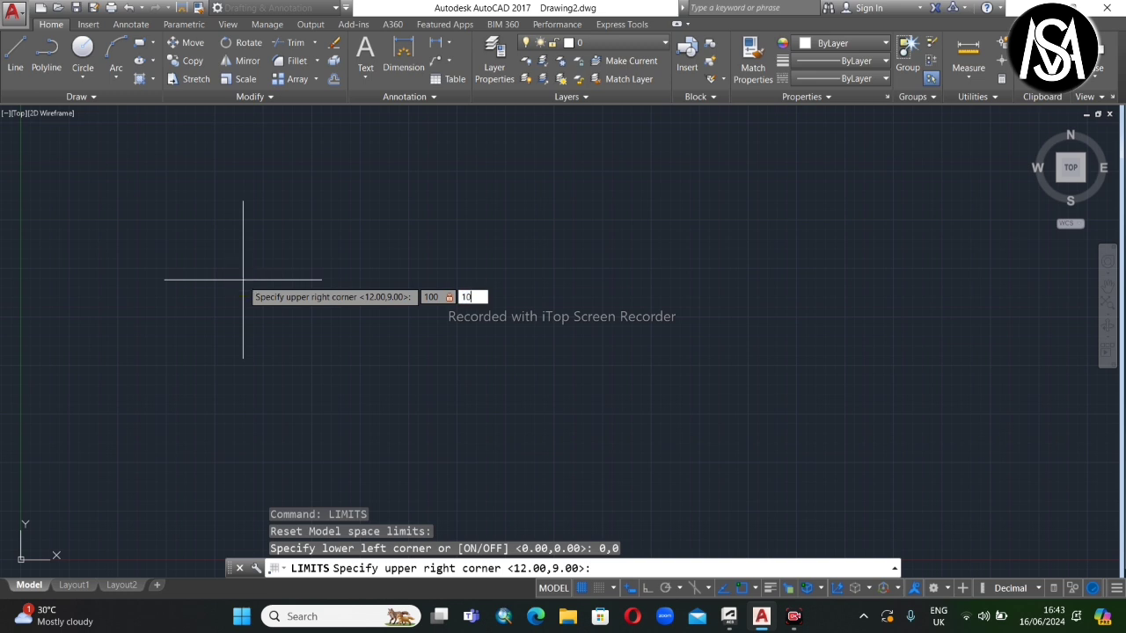
key("Return")
type("z")
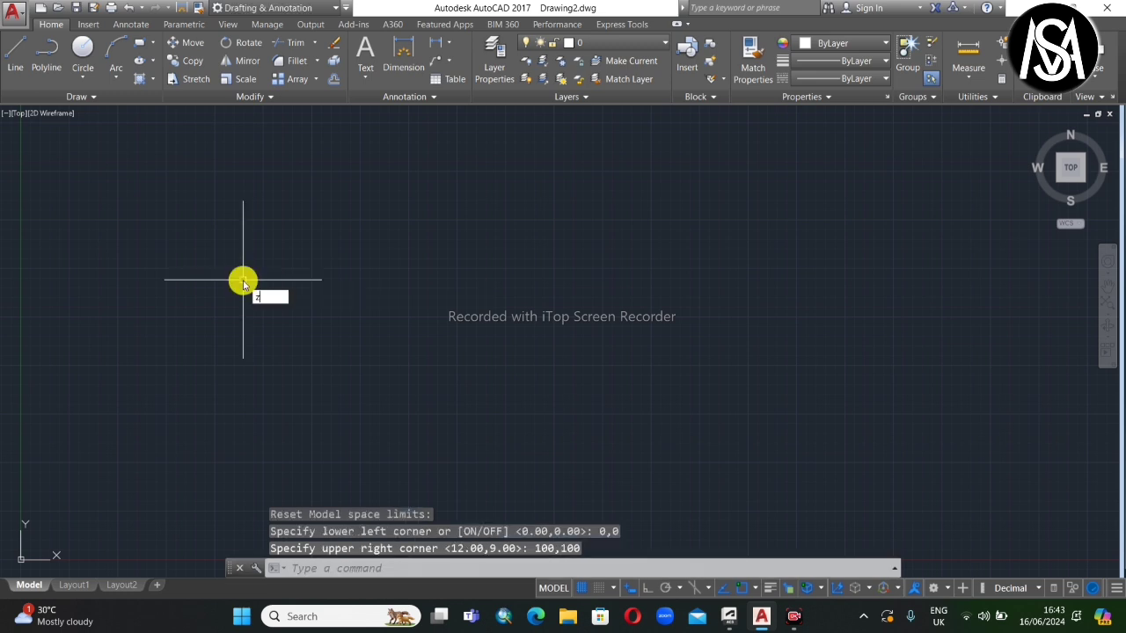
key("Return")
type("a")
key("Return")
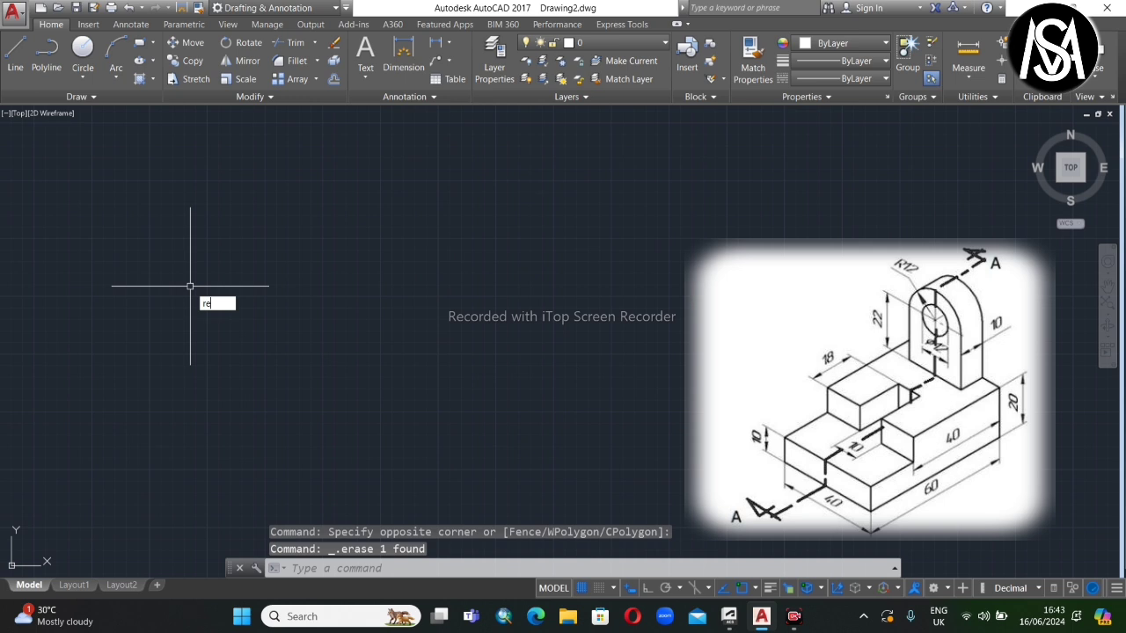
- Draw a rectangle 40 wide and 60 high for the bracket's base plate
type("c")
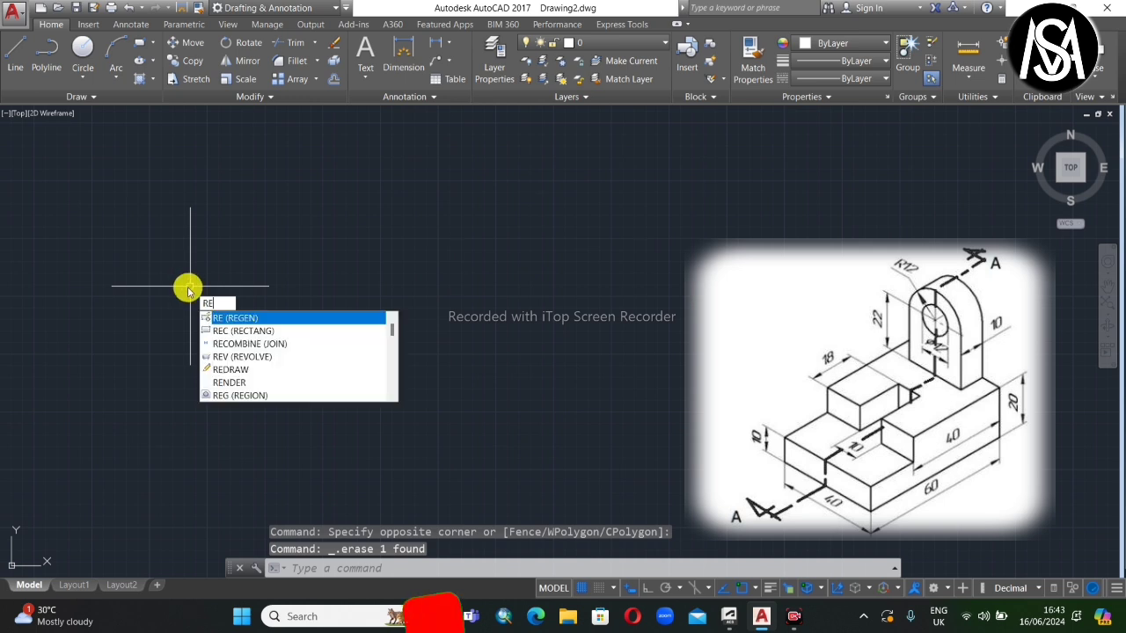
key("Return")
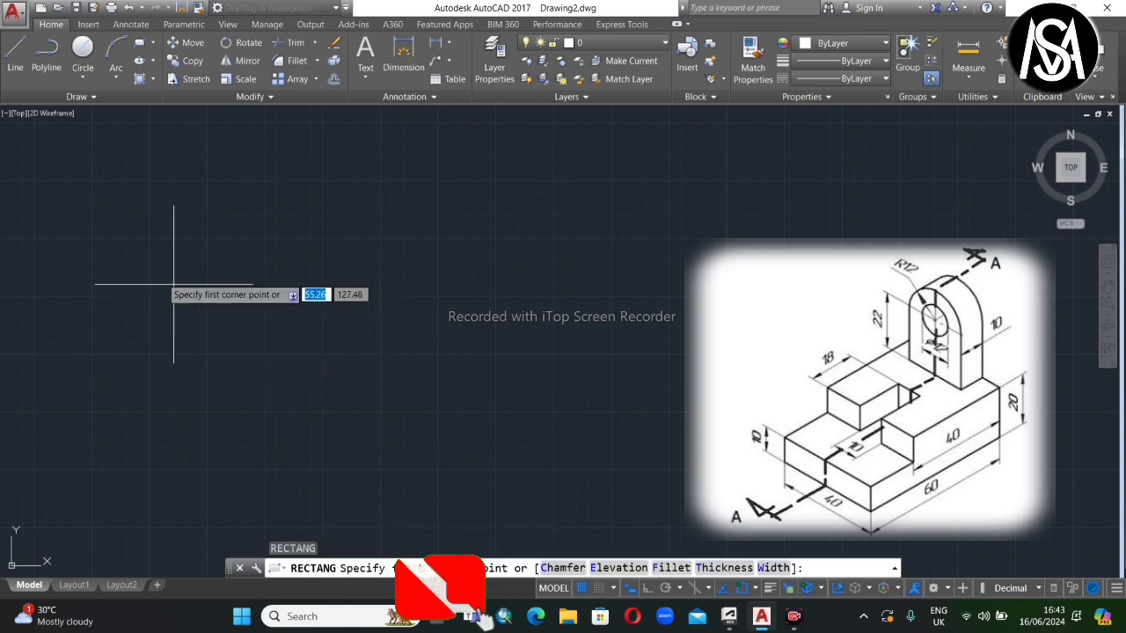
left_click(113, 314)
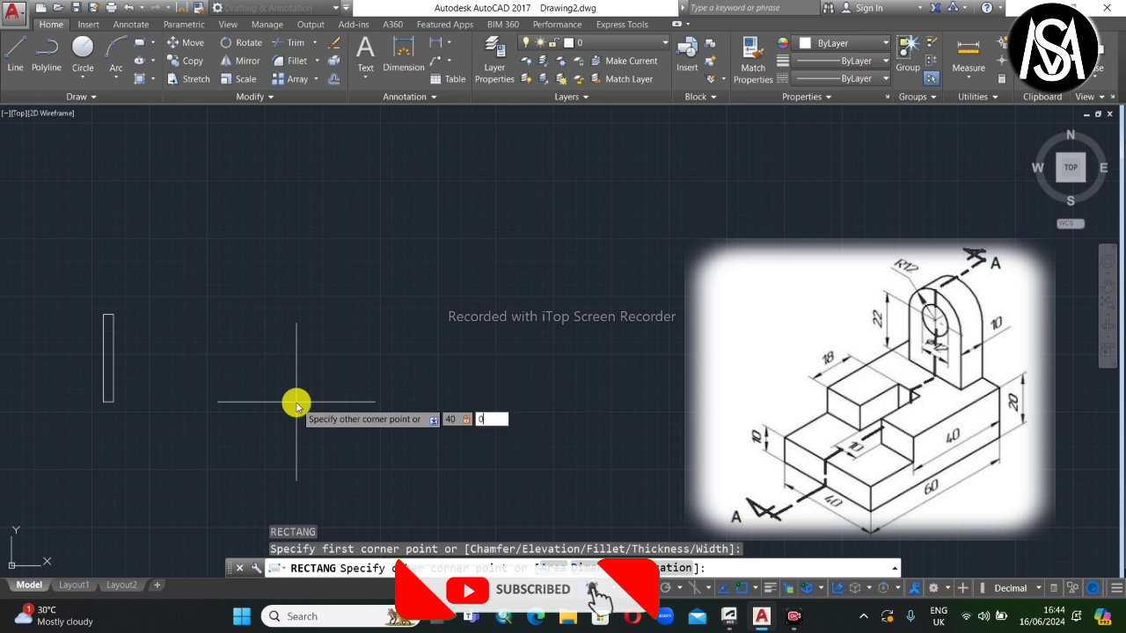
type("40,60")
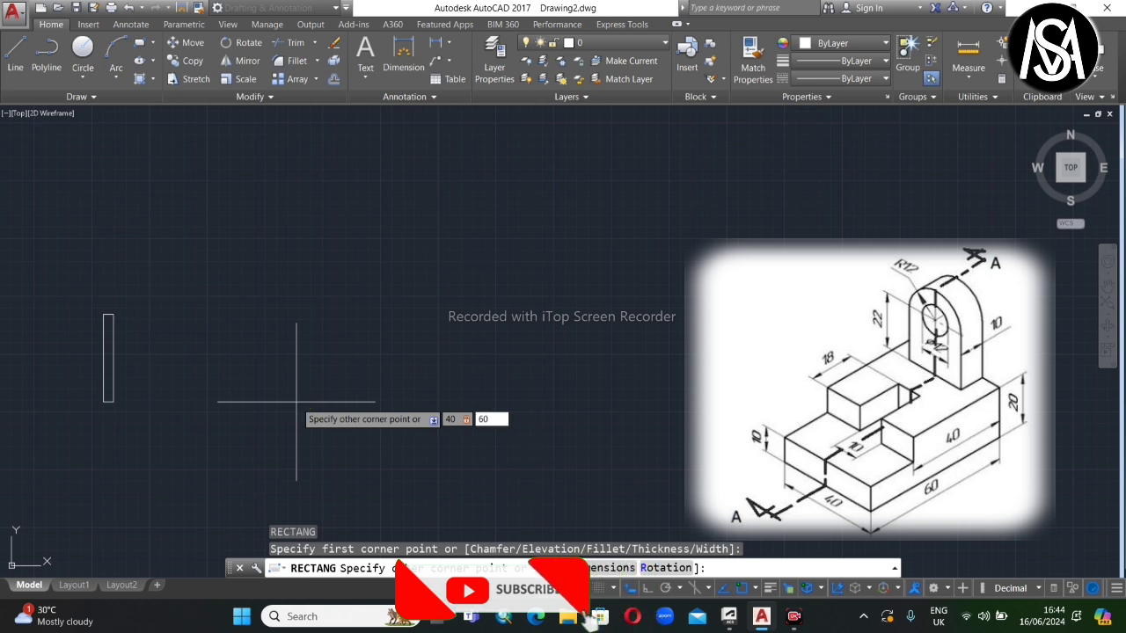
key("Return")
- Start a polyline beside the base rectangle with Ortho on, running 40 downward and 15 to the left
scroll(297, 402, "down", 2)
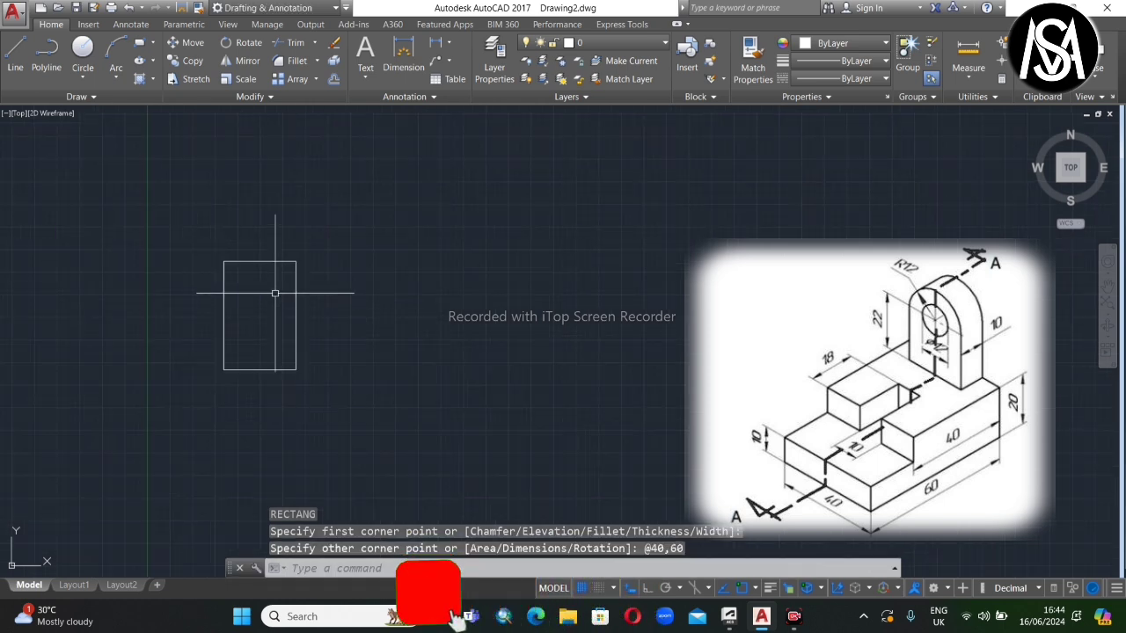
scroll(274, 291, "up", 2)
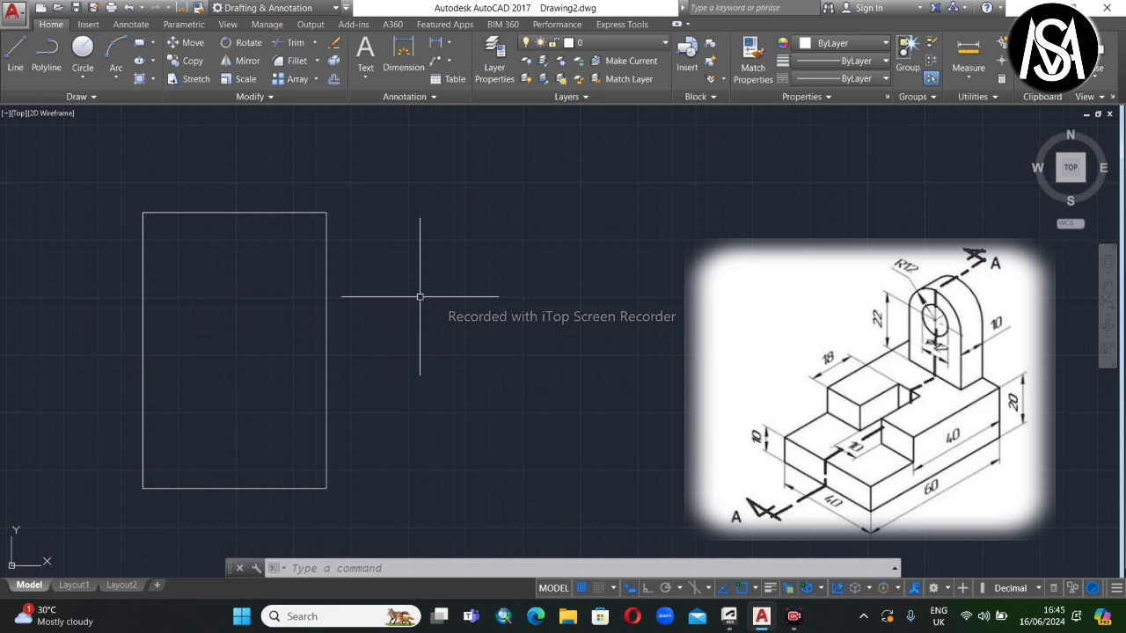
type("pl")
key("Return")
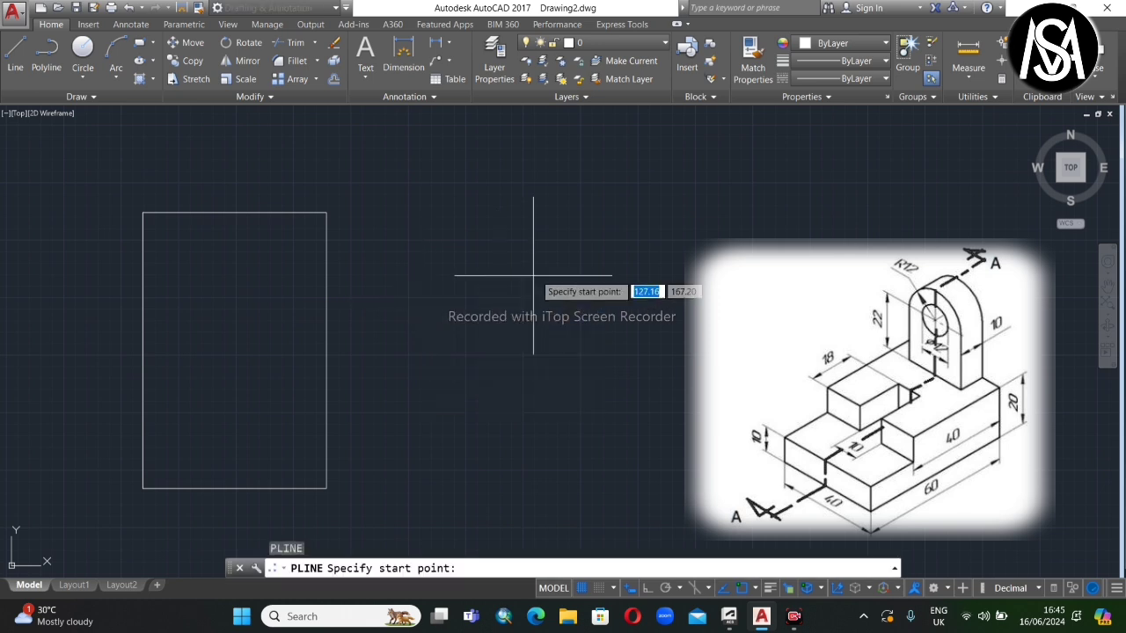
left_click(535, 259)
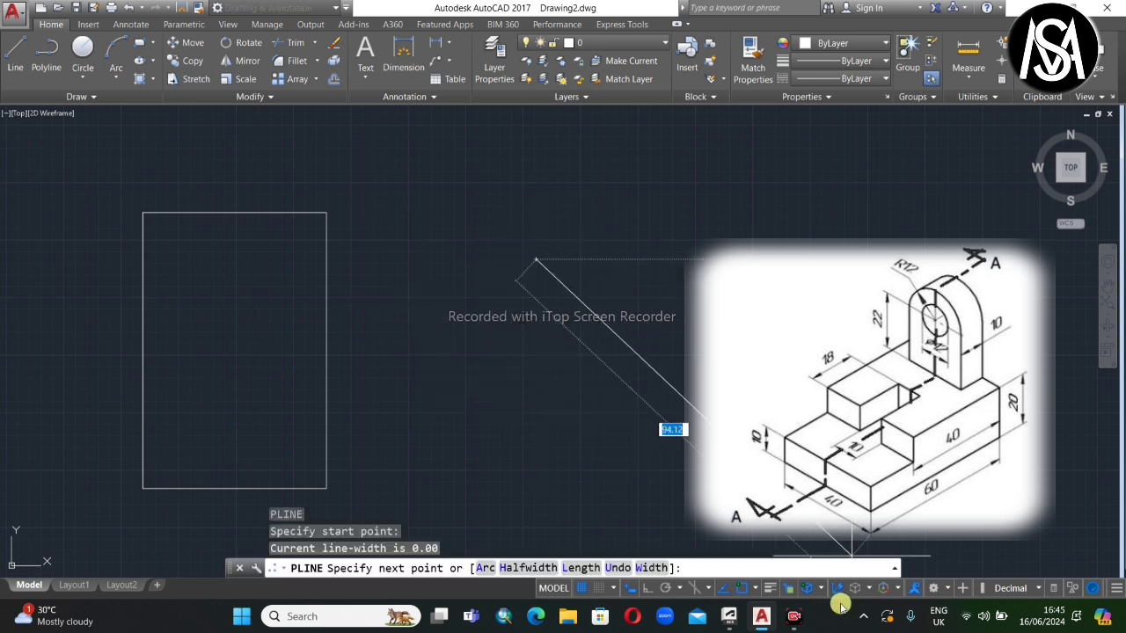
left_click(651, 589)
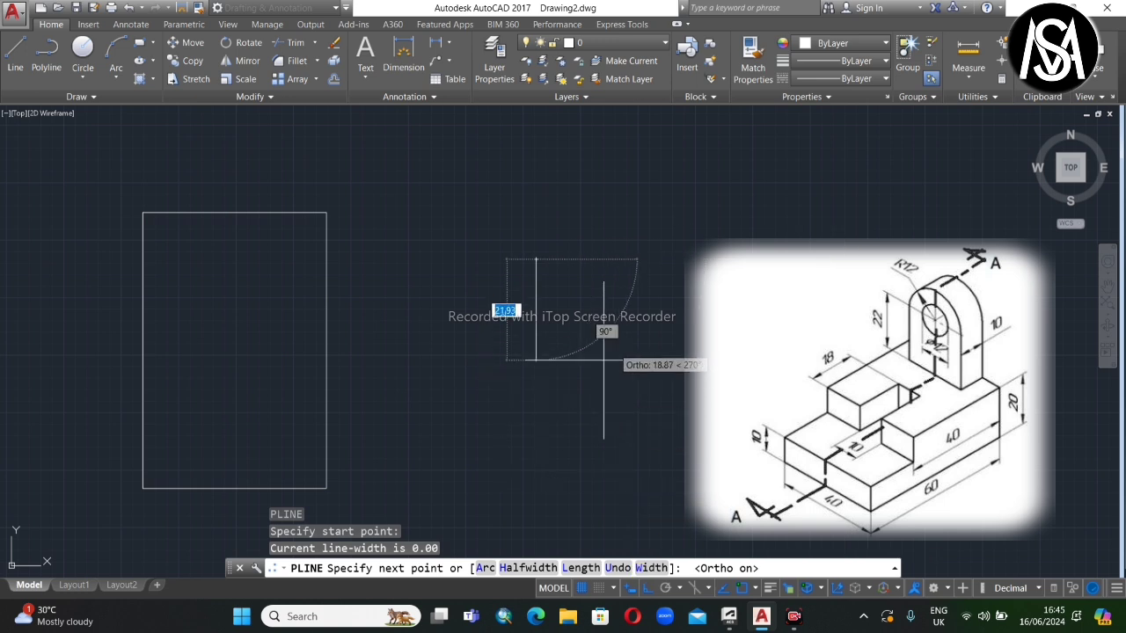
type("40")
key("Return")
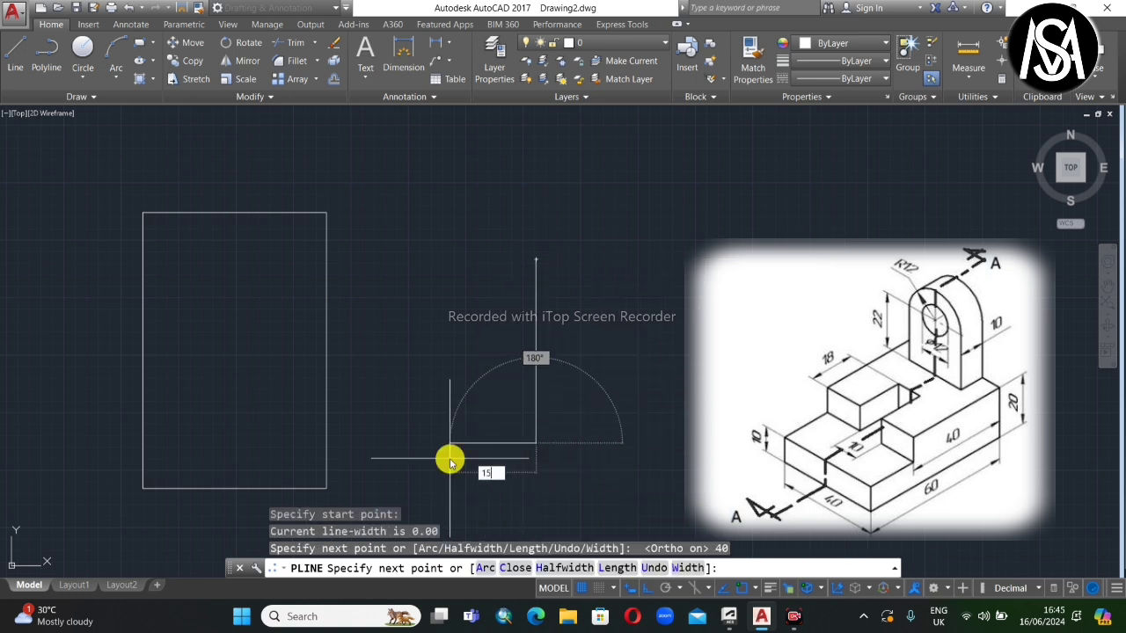
key("Return")
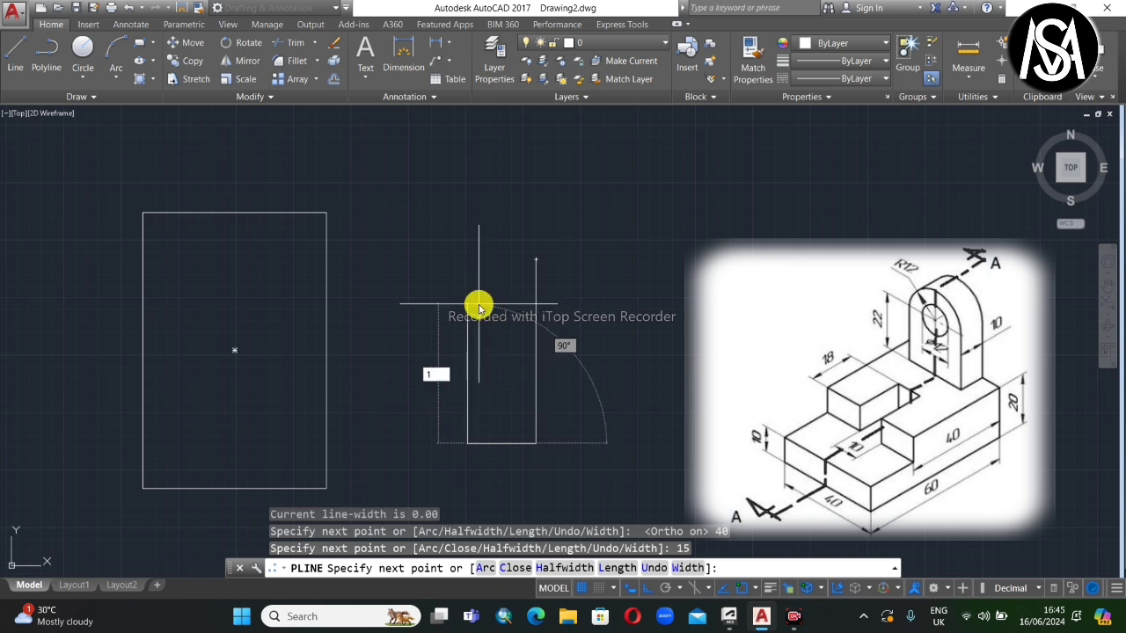
- Continue the polyline 18 up, 10 left, 18 down, 15 left and 40 up, ending it at its start point to complete the slotted block outline
type("18")
key("Return")
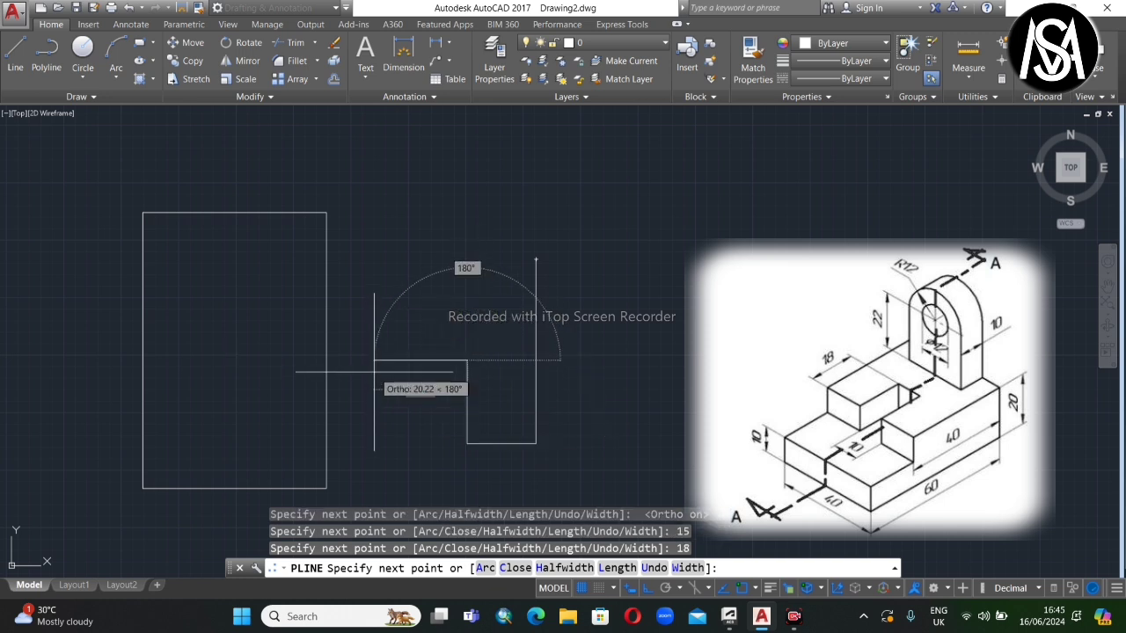
key("Return")
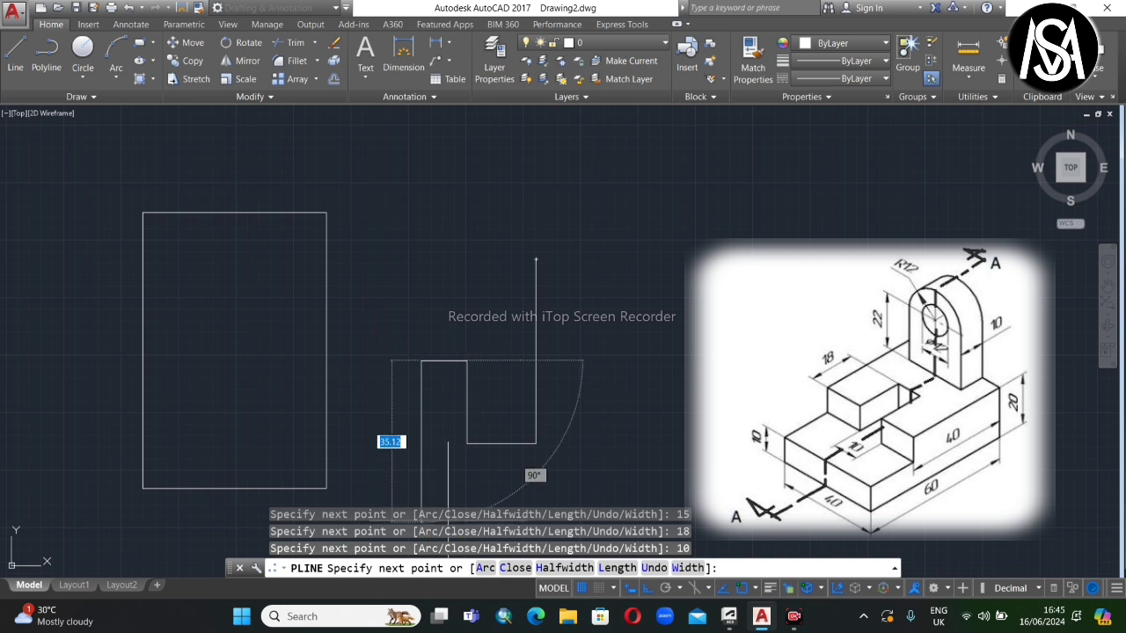
key("Return")
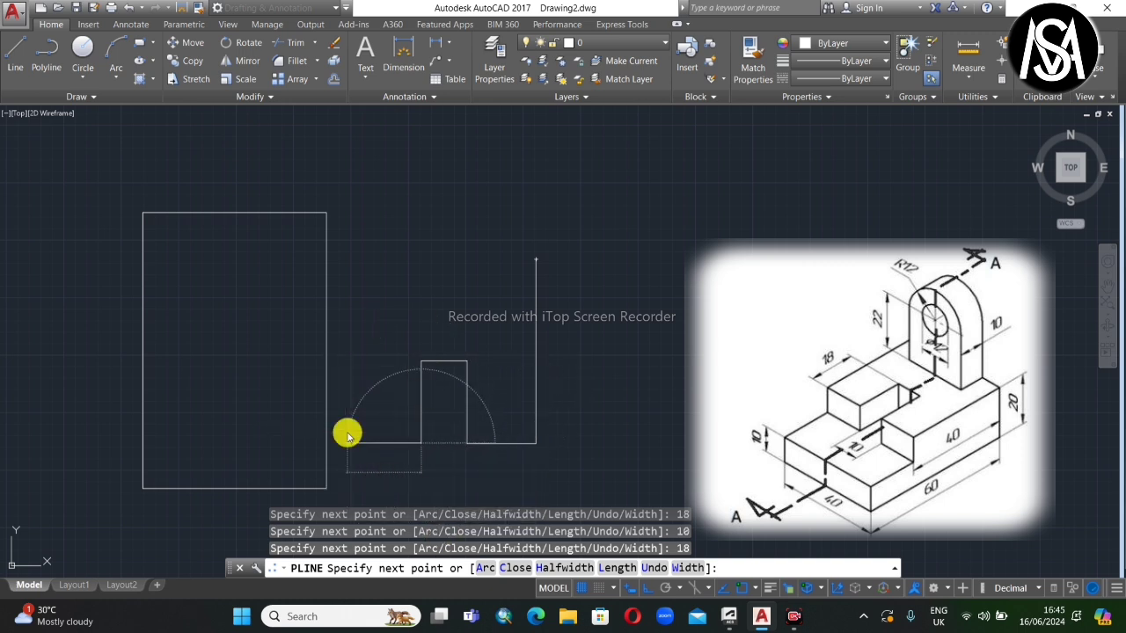
type("15")
key("Return")
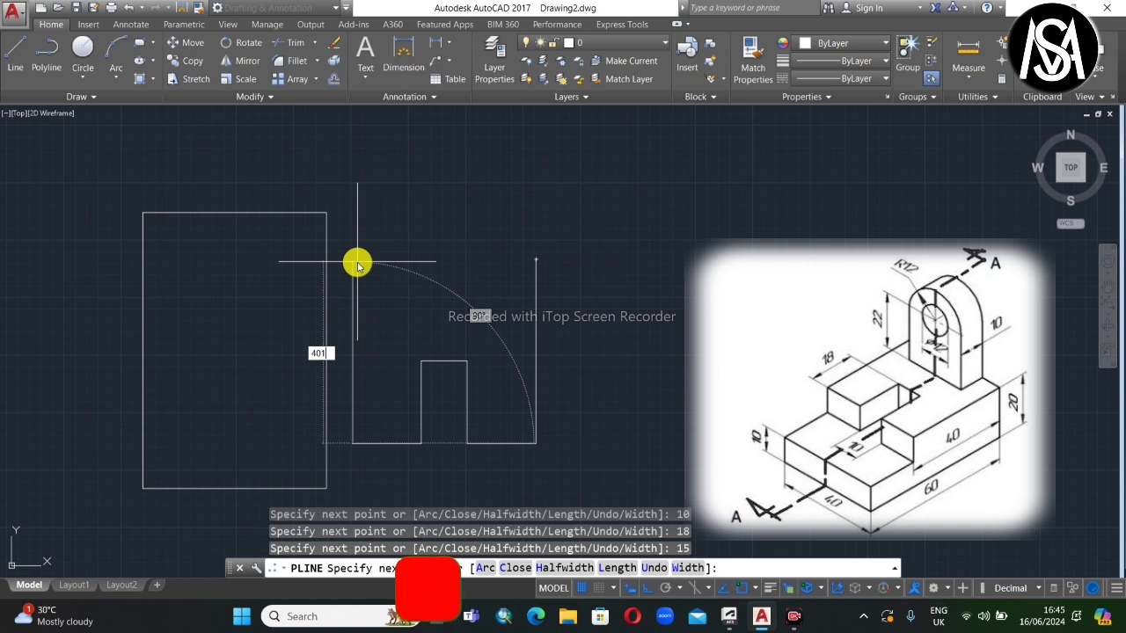
key("Return")
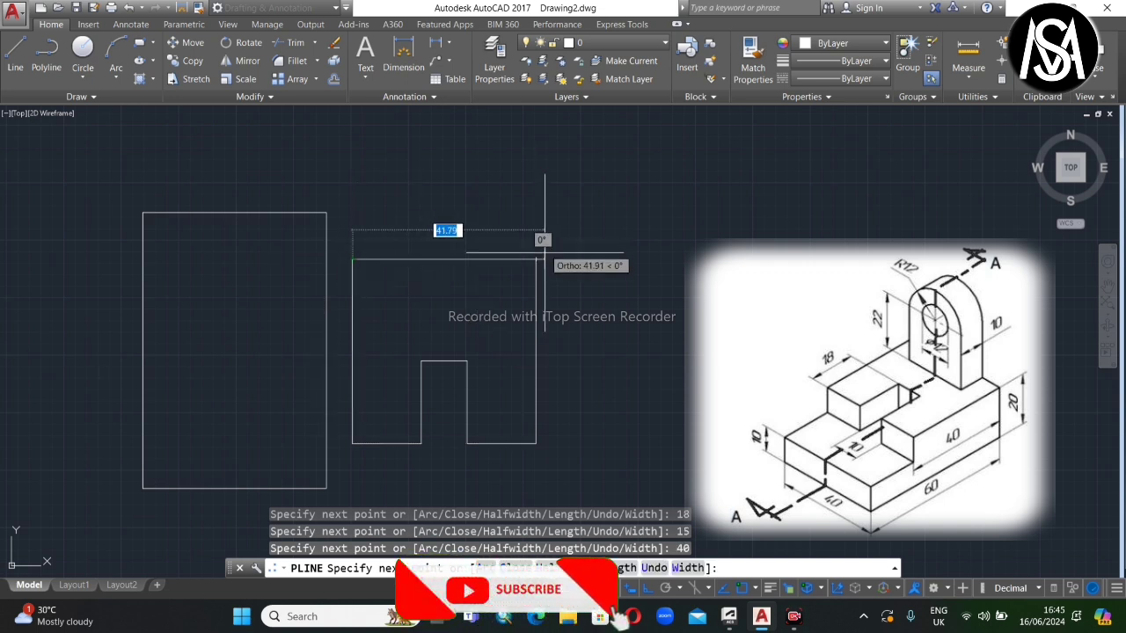
key("Return")
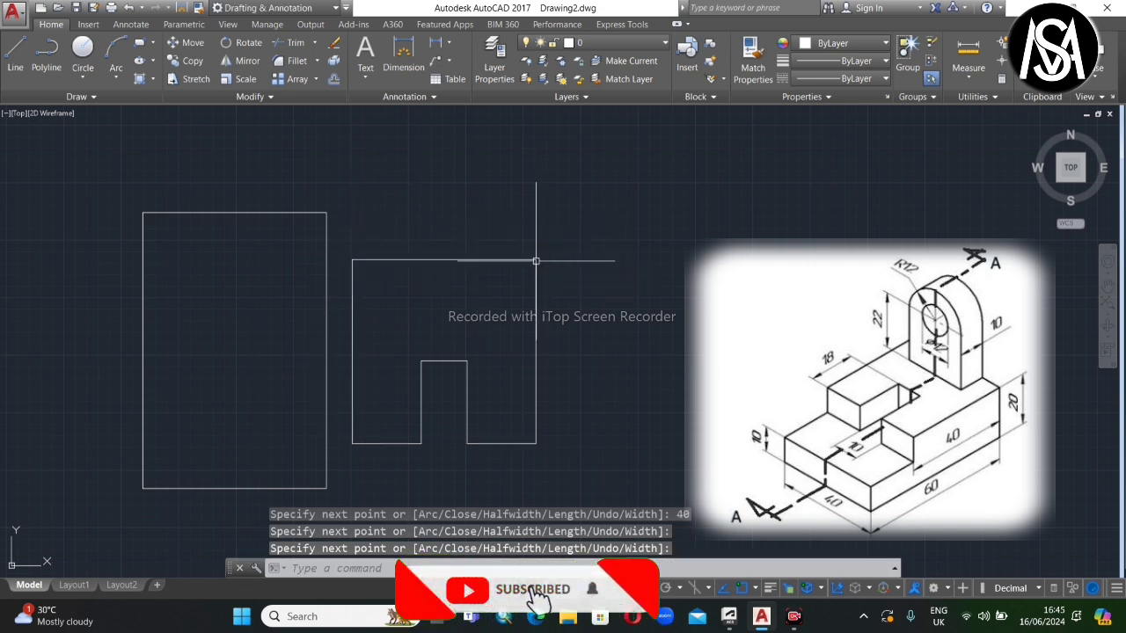
- Draw a rectangle 22 wide and 24 high beside the slotted outline for the upright lug
scroll(237, 327, "down", 3)
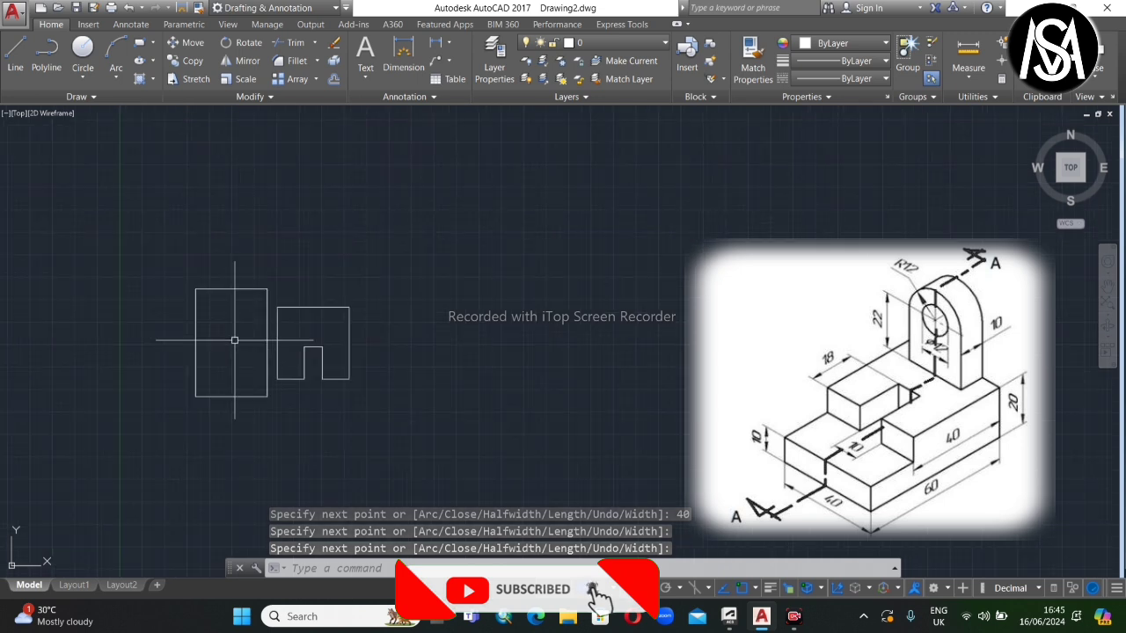
scroll(397, 322, "up", 2)
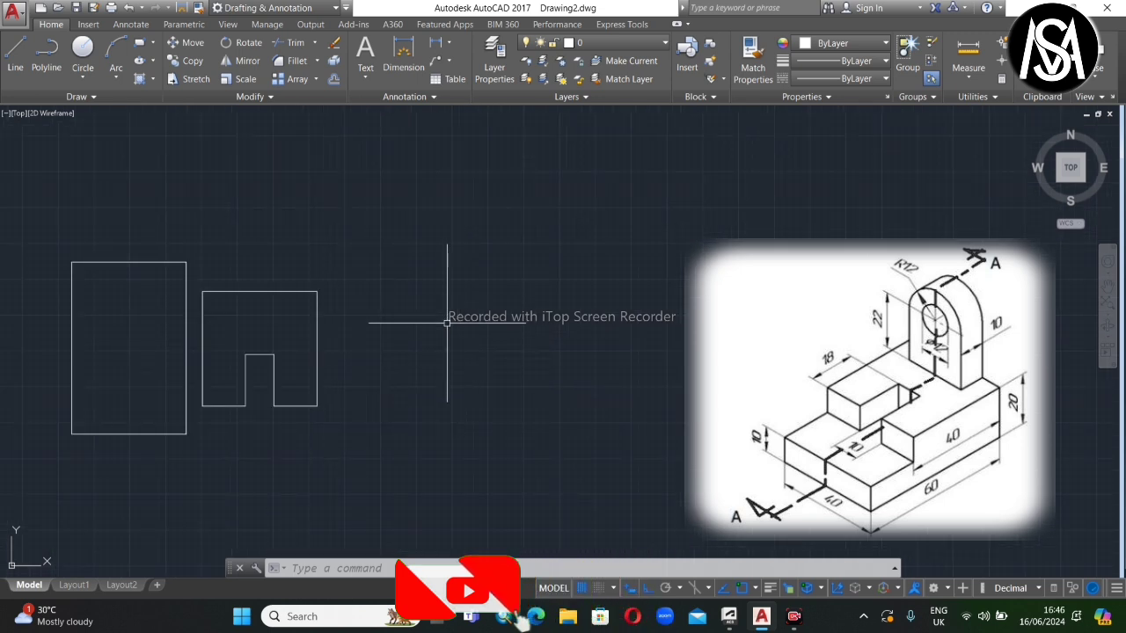
type("rec")
key("Return")
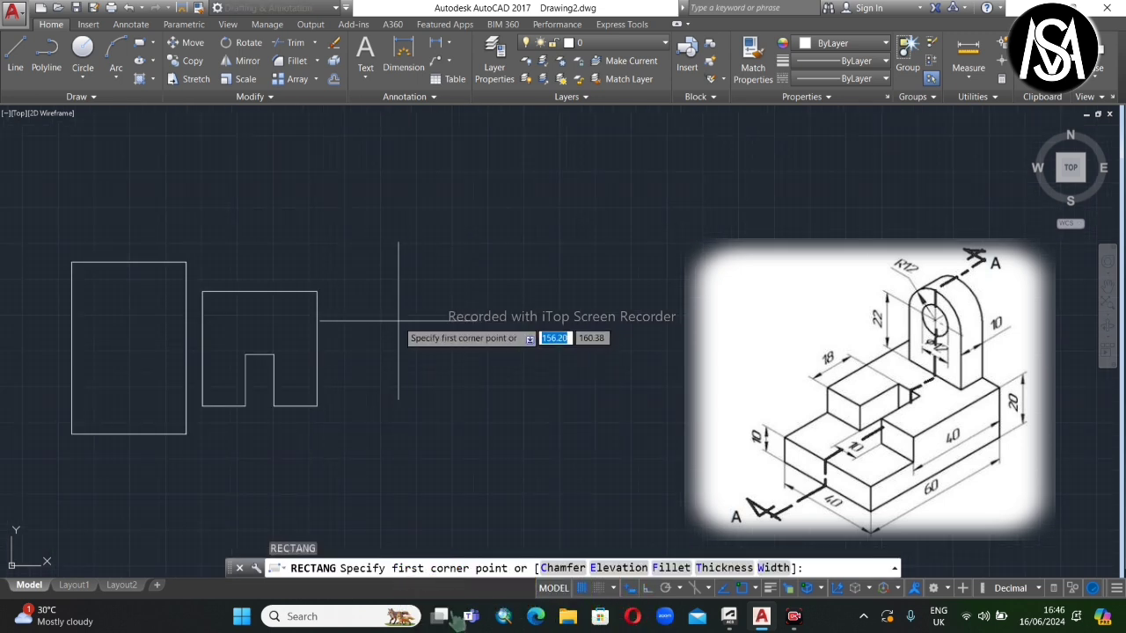
left_click(398, 321)
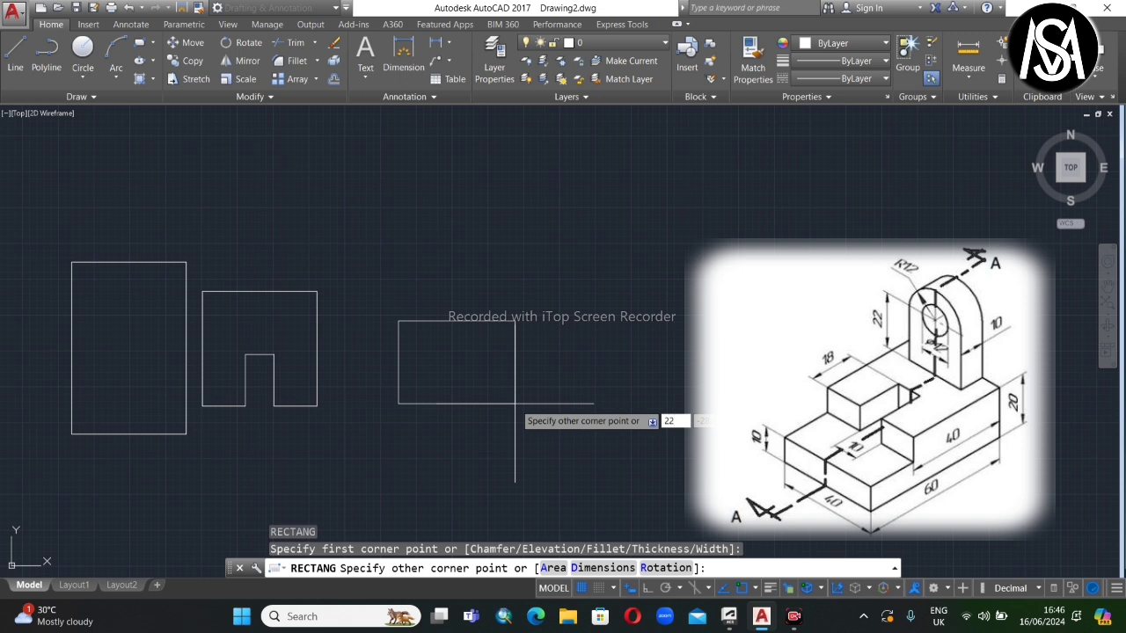
key("Return")
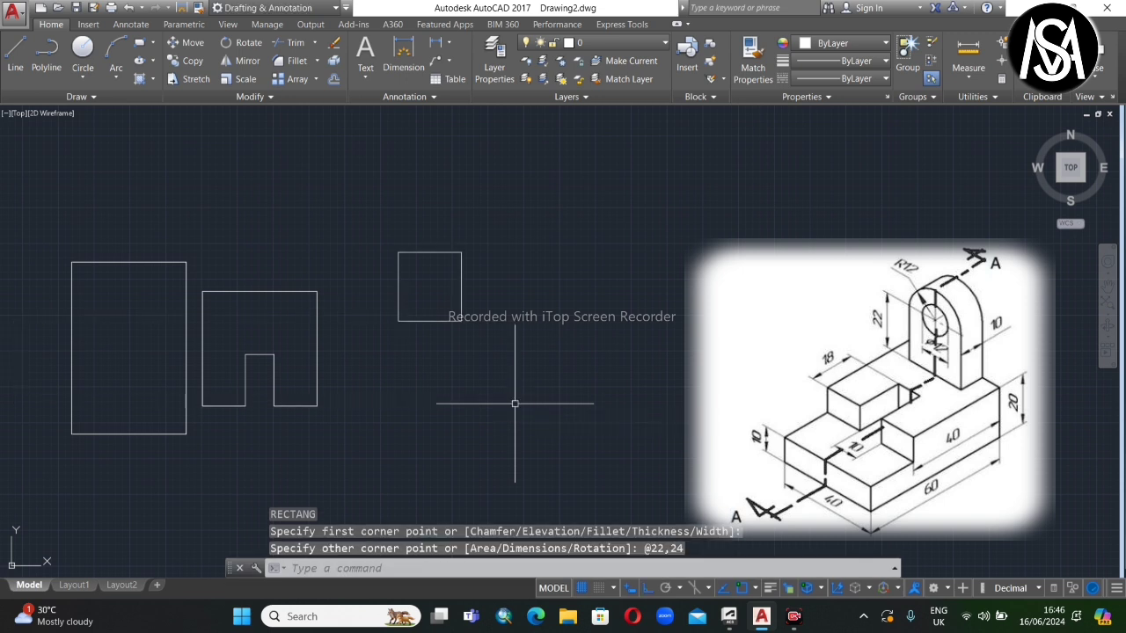
- Draw a circle centred on the midpoint of the lug rectangle's top edge, with its radius reaching the upper corner
scroll(436, 242, "up", 2)
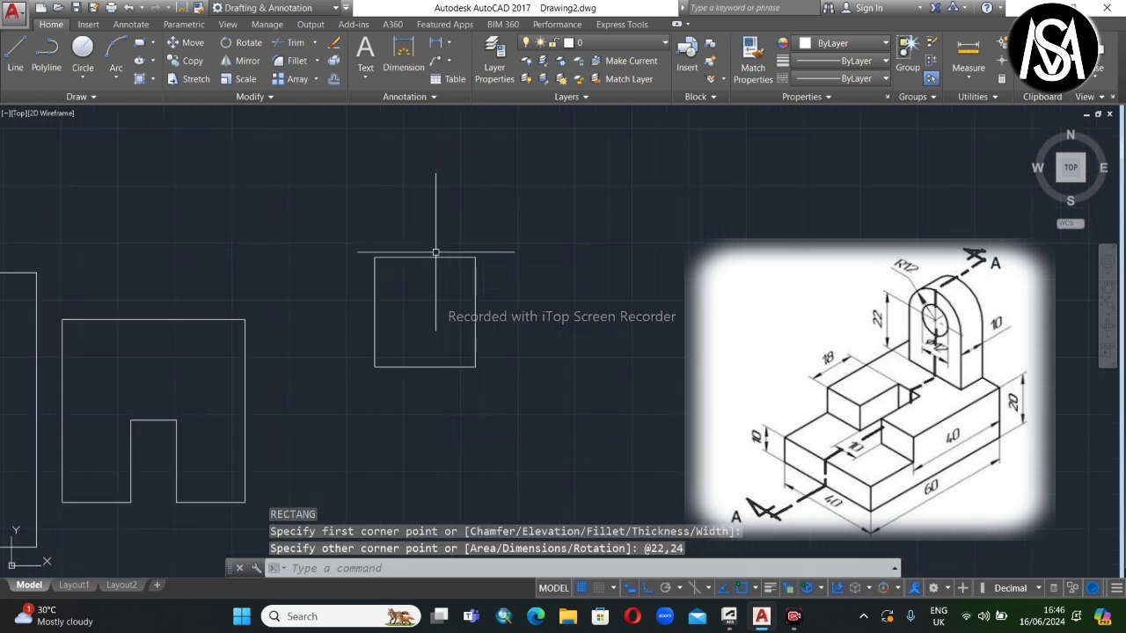
type("c")
key("Return")
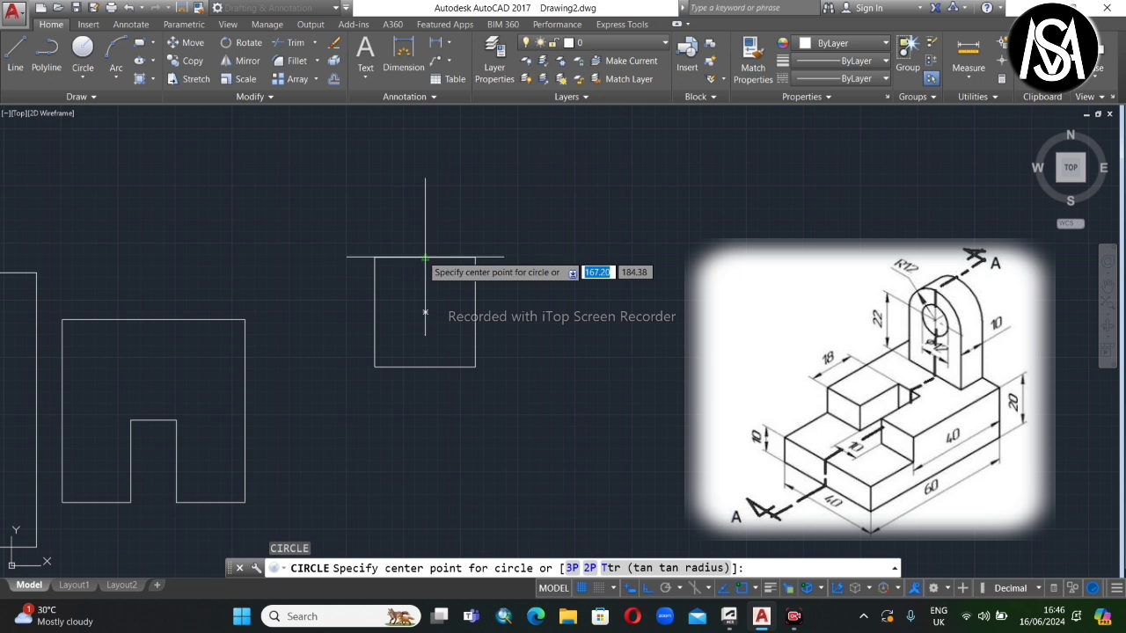
left_click(425, 258)
left_click(475, 256)
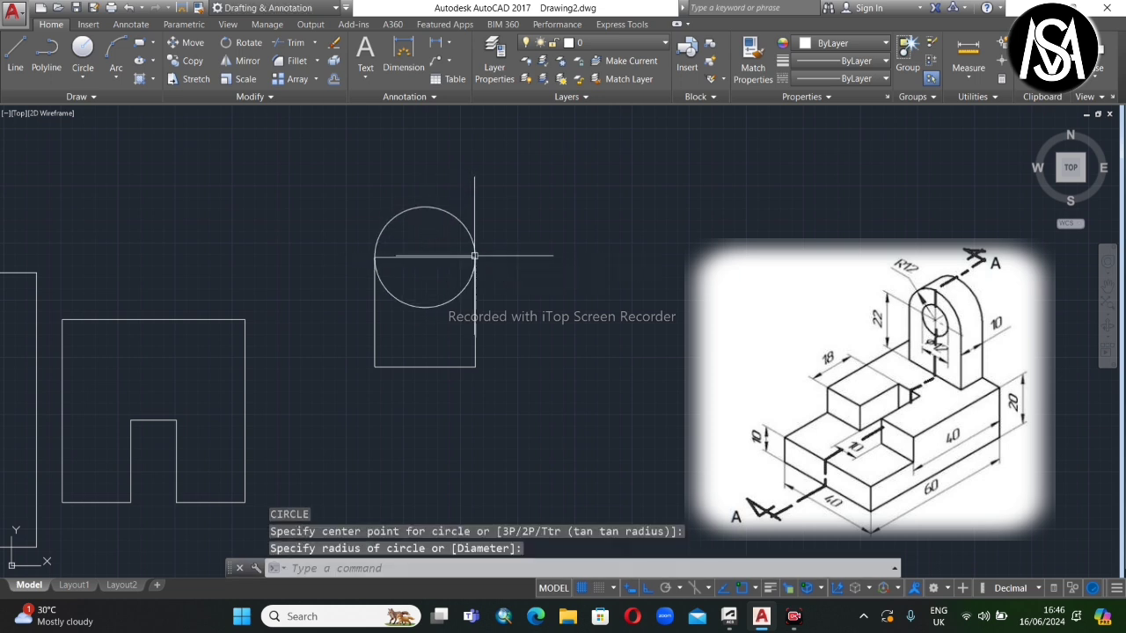
key("Escape")
- Trim the circle's lower half and the rectangle's top edge to leave a round-topped lug outline
type("tr")
key("Return")
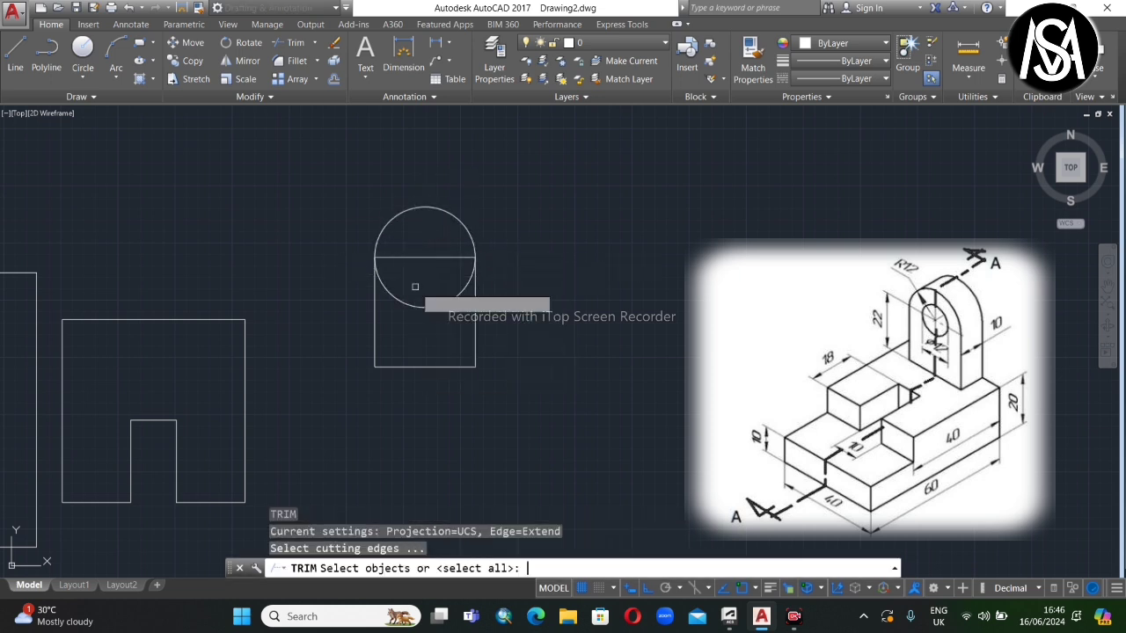
key("Return")
left_click(440, 258)
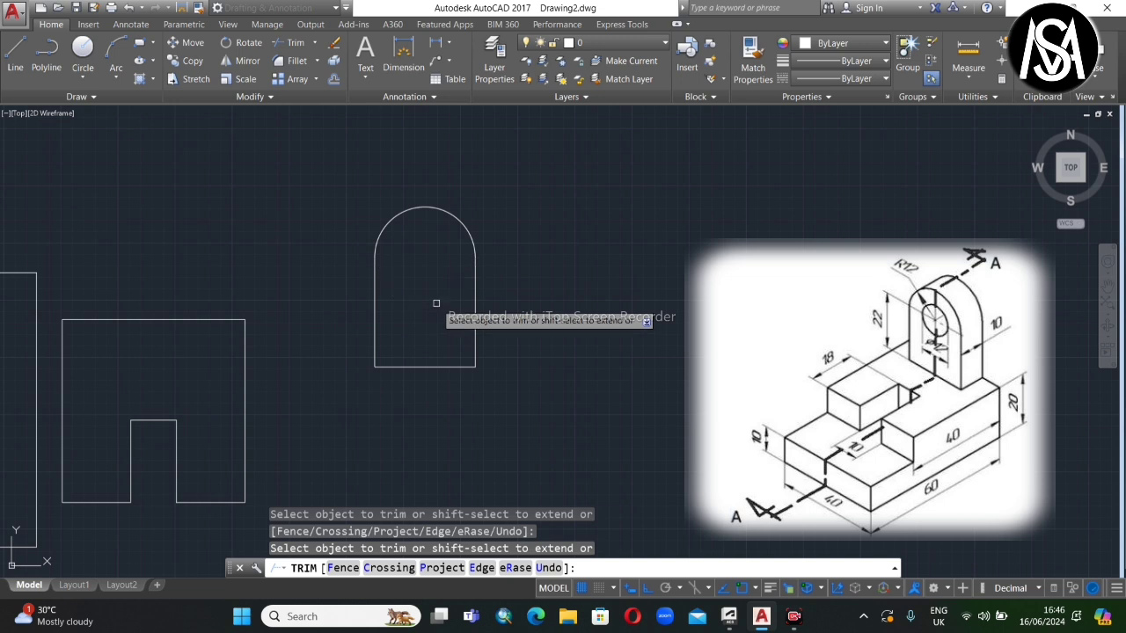
key("Escape")
- Draw a 12 diameter circle centred on the lug's rounded top for the hole
type("c")
key("Return")
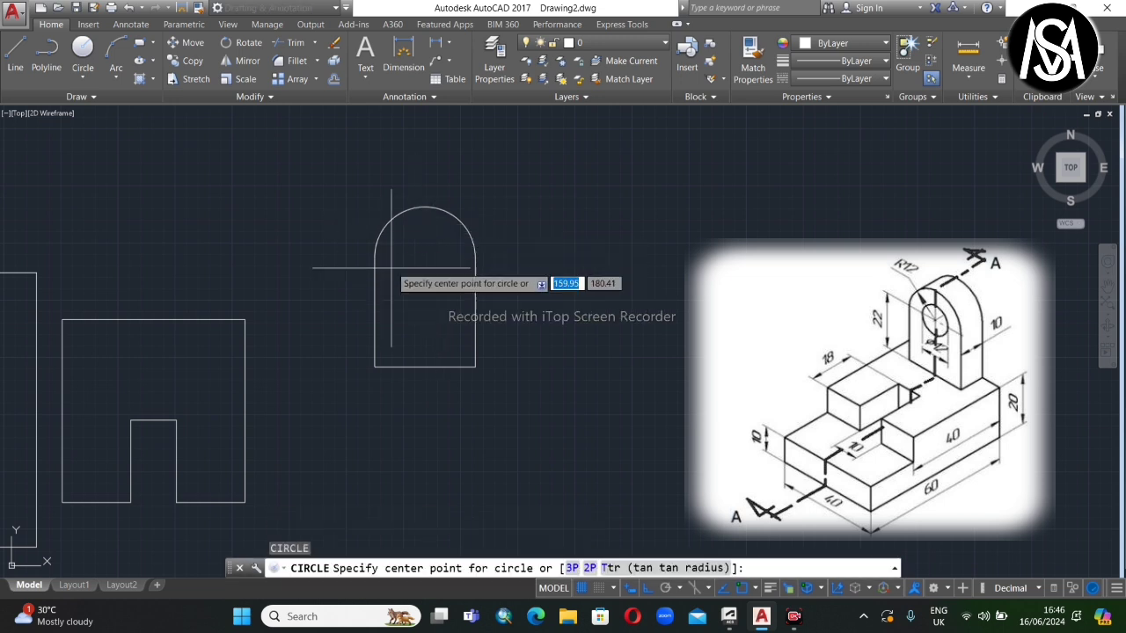
left_click(424, 257)
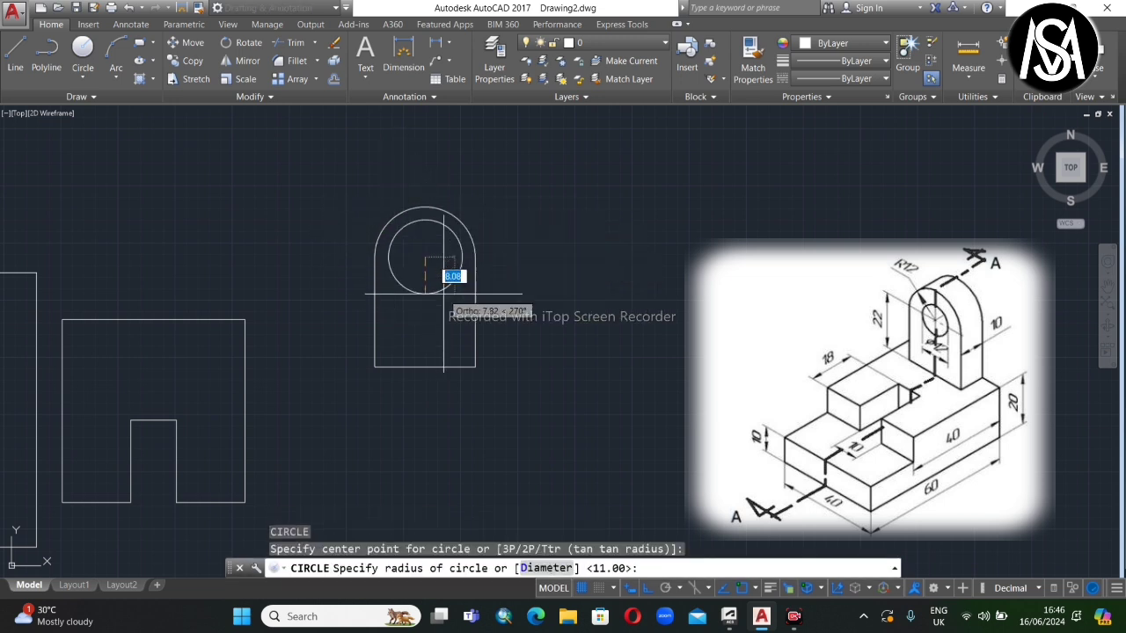
type("d")
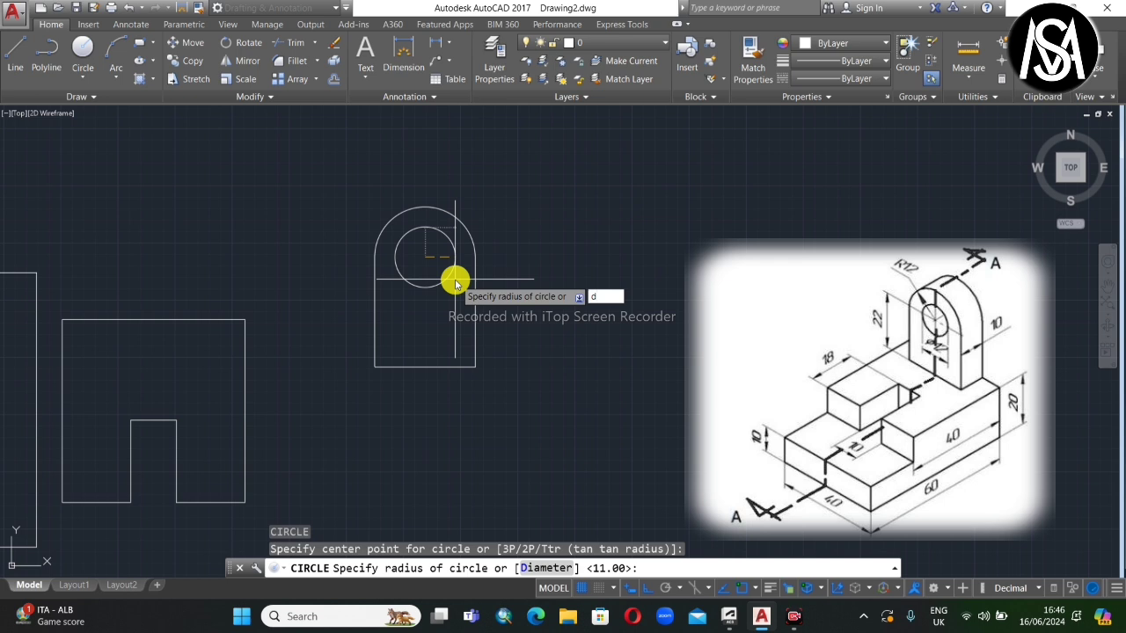
key("Return")
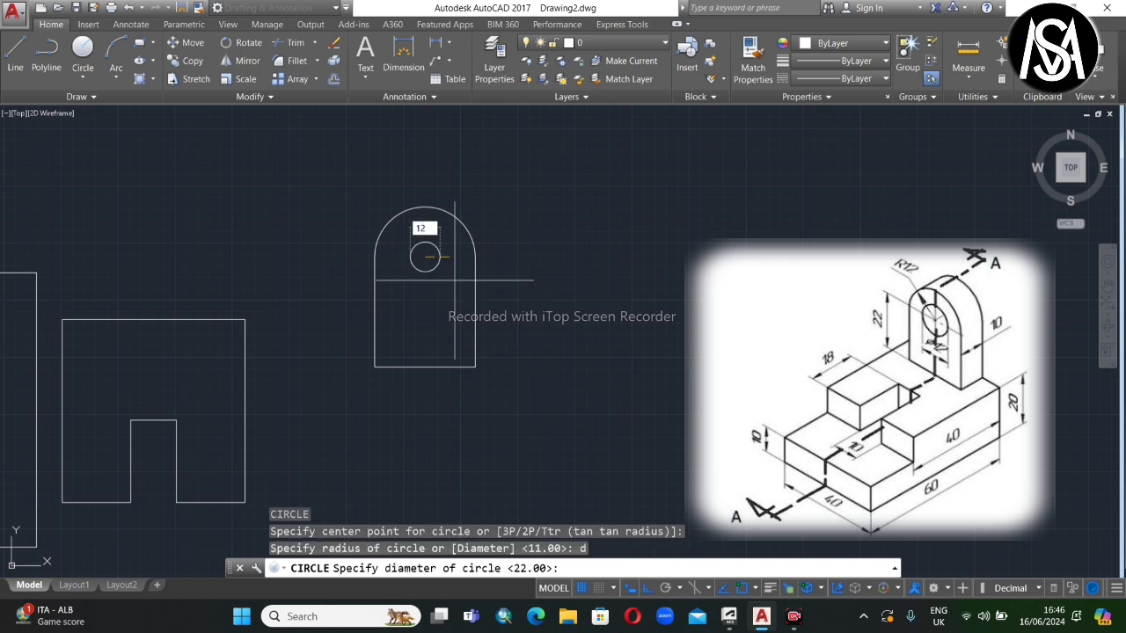
type("12")
key("Return")
scroll(424, 260, "down", 2)
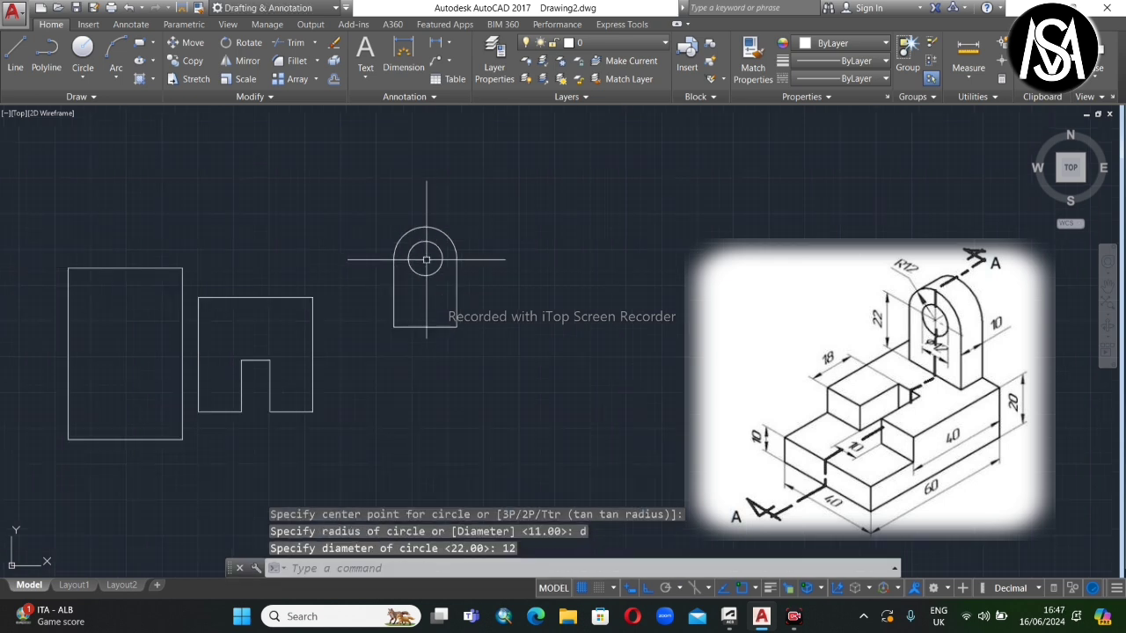
- Switch to the 3D Modeling workspace and show the profiles in the southeast isometric view
left_click(231, 7)
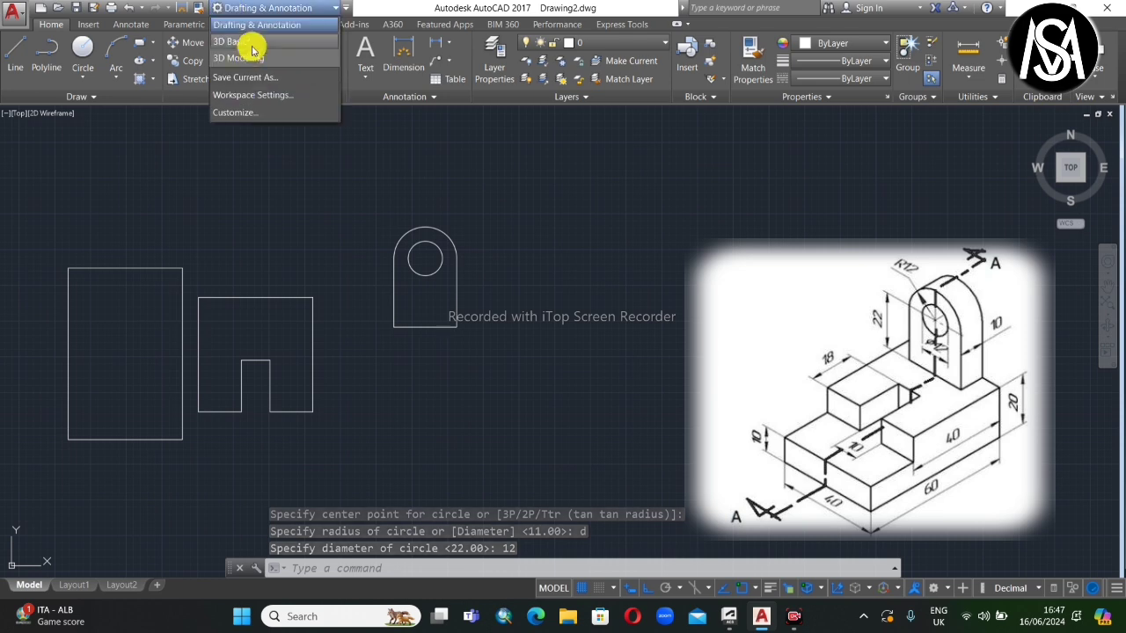
left_click(252, 54)
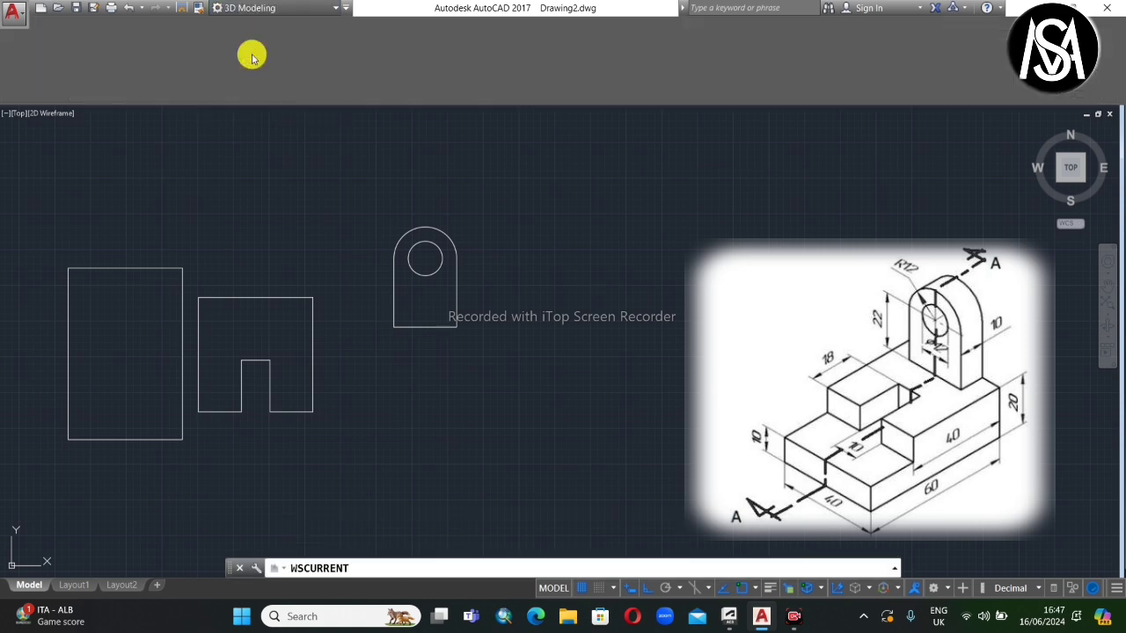
left_click(1085, 182)
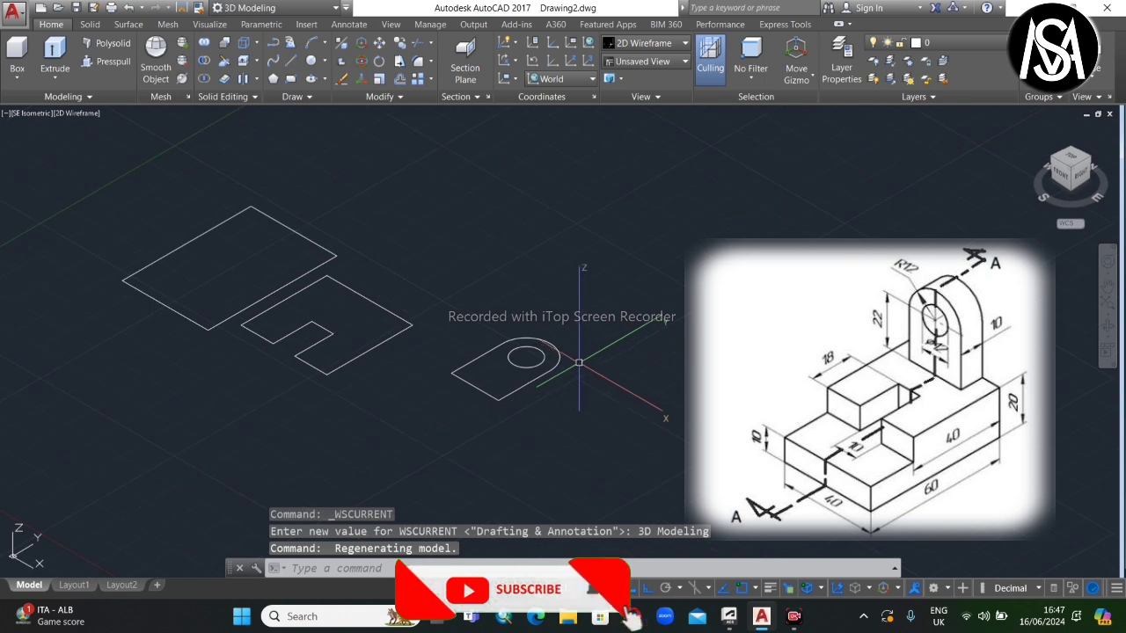
- Presspull the base rectangle and the slotted block outline upward by 10 each
left_click(99, 60)
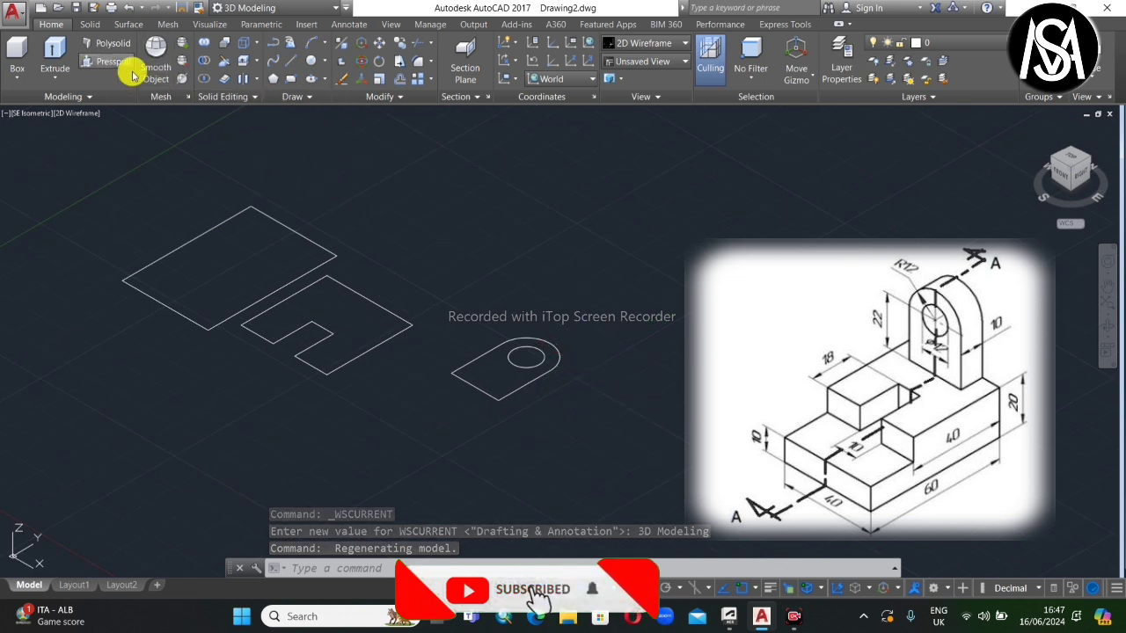
left_click(229, 266)
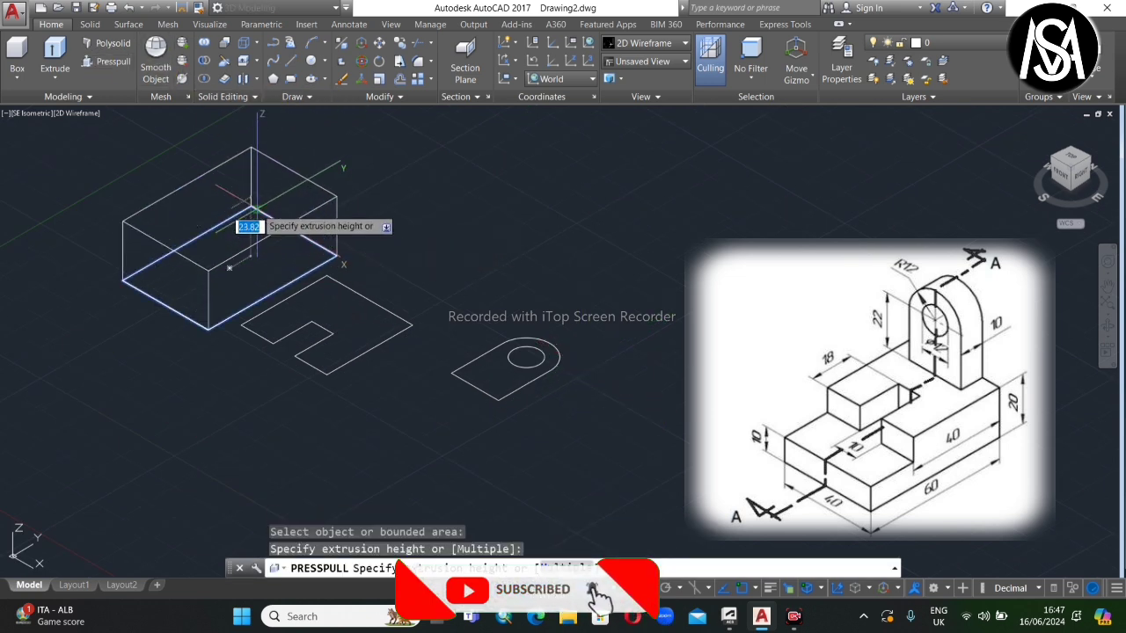
type("10")
key("Return")
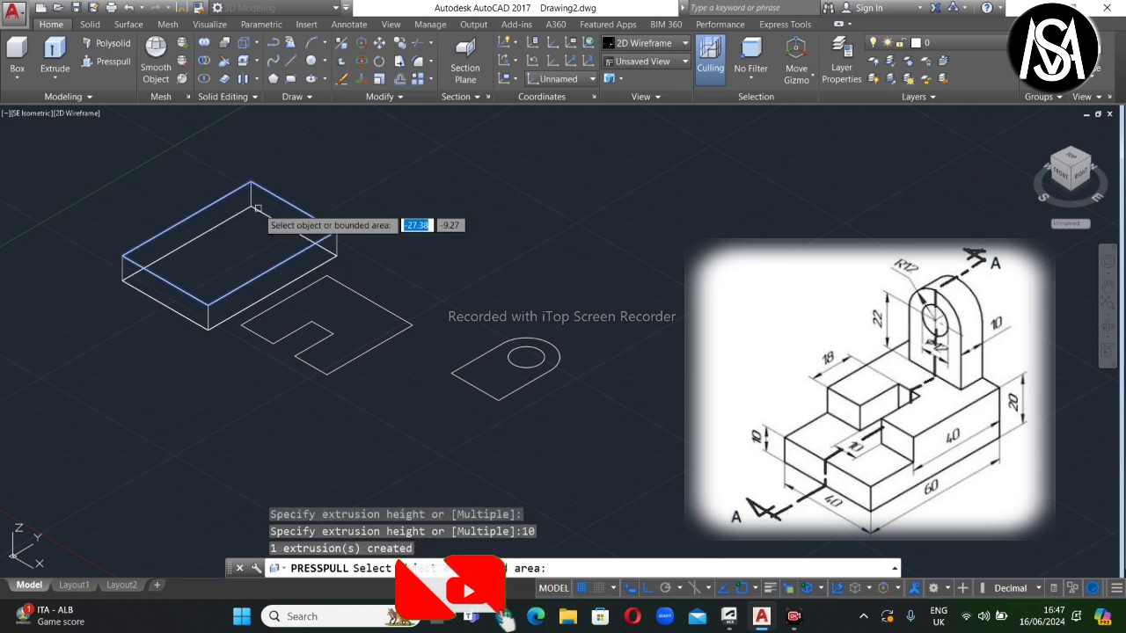
left_click(342, 281)
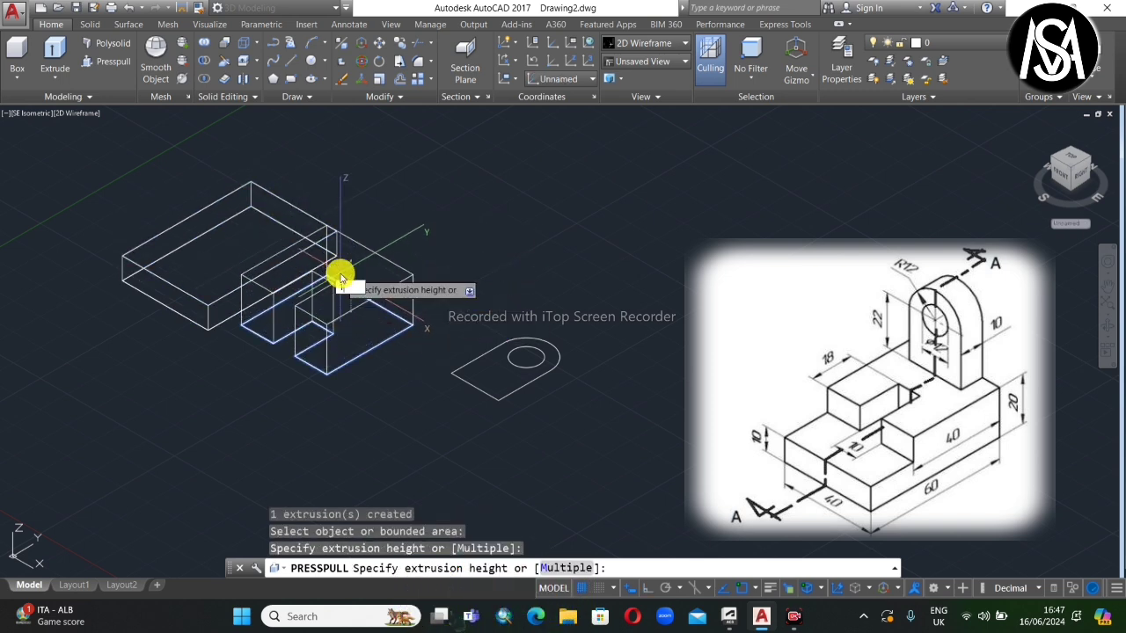
type("10")
key("Return")
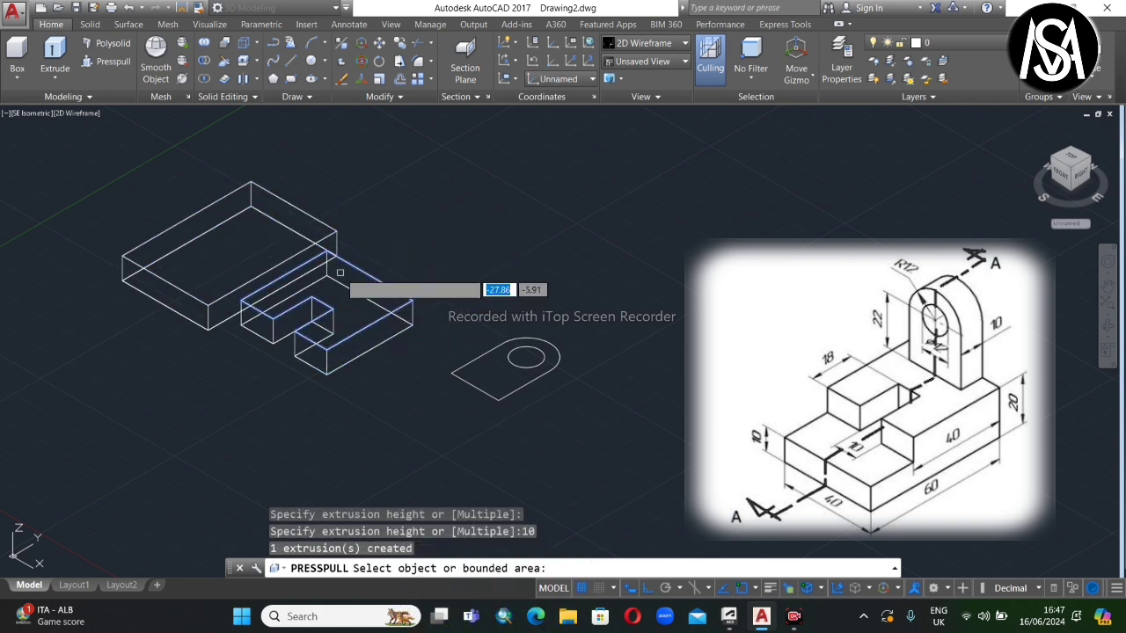
- Presspull the lug area around its hole by 10 and set the visual style to Shaded with edges
left_click(507, 386)
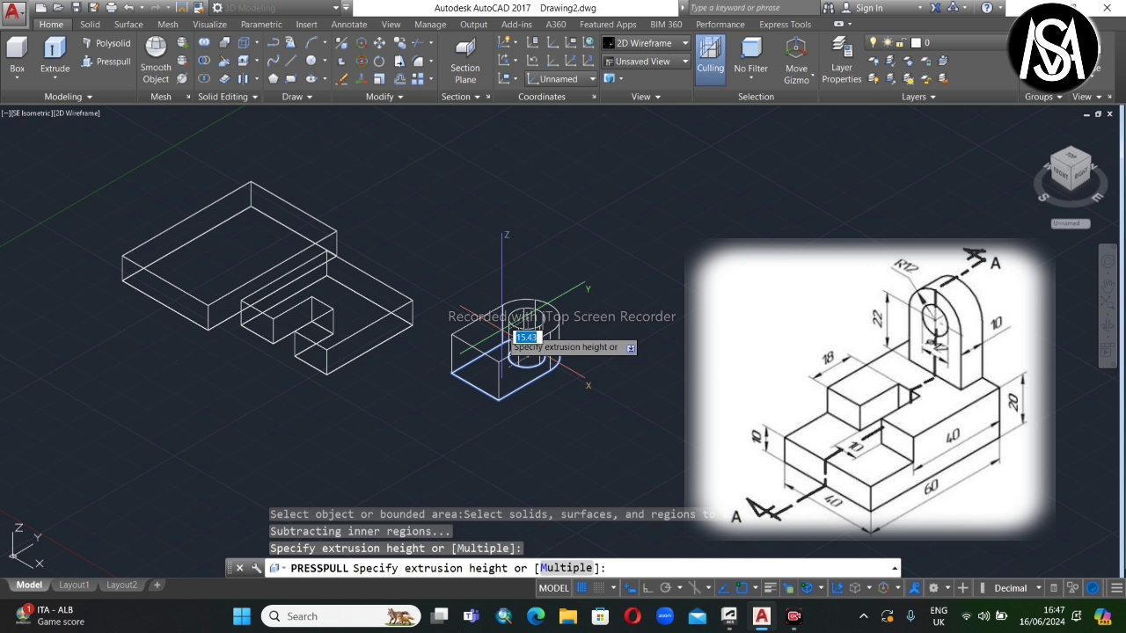
type("10")
key("Return")
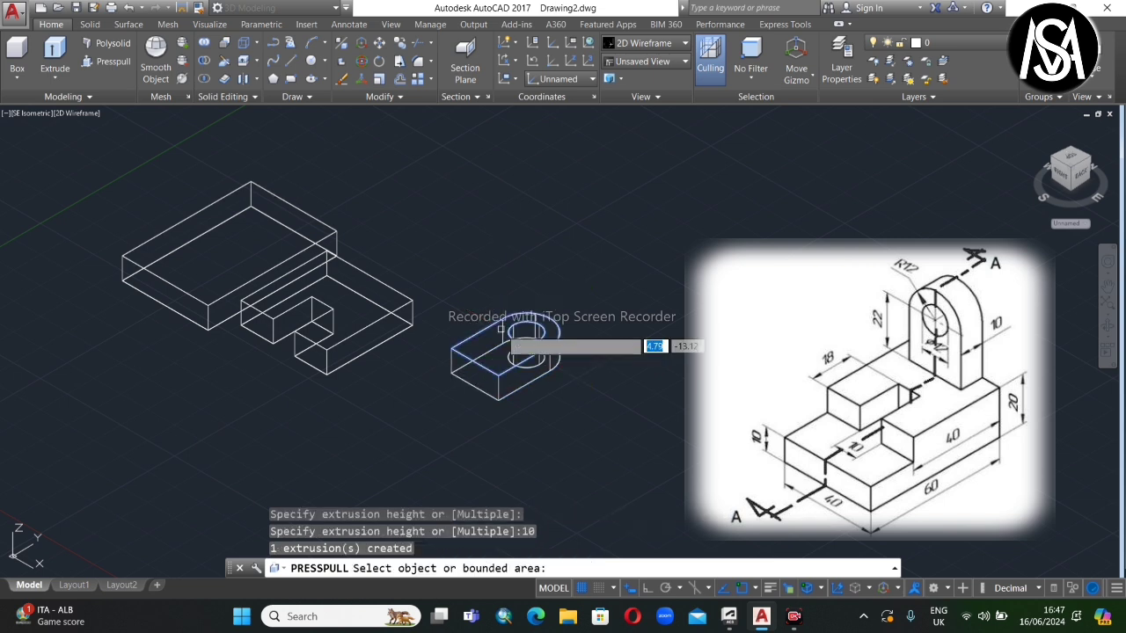
key("Escape")
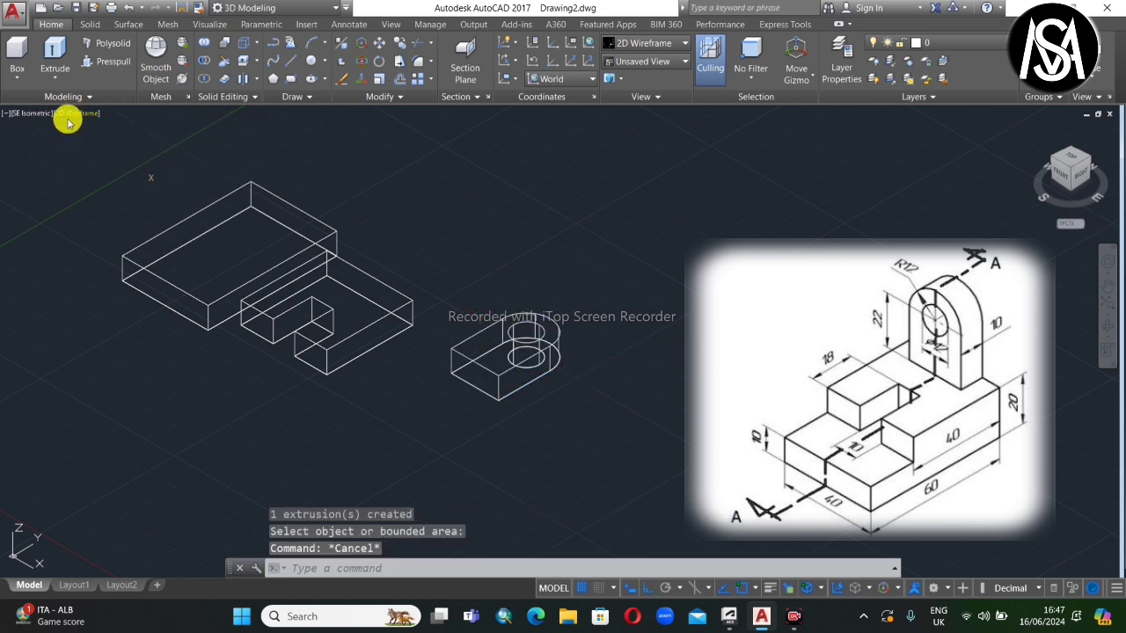
left_click(77, 115)
left_click(130, 225)
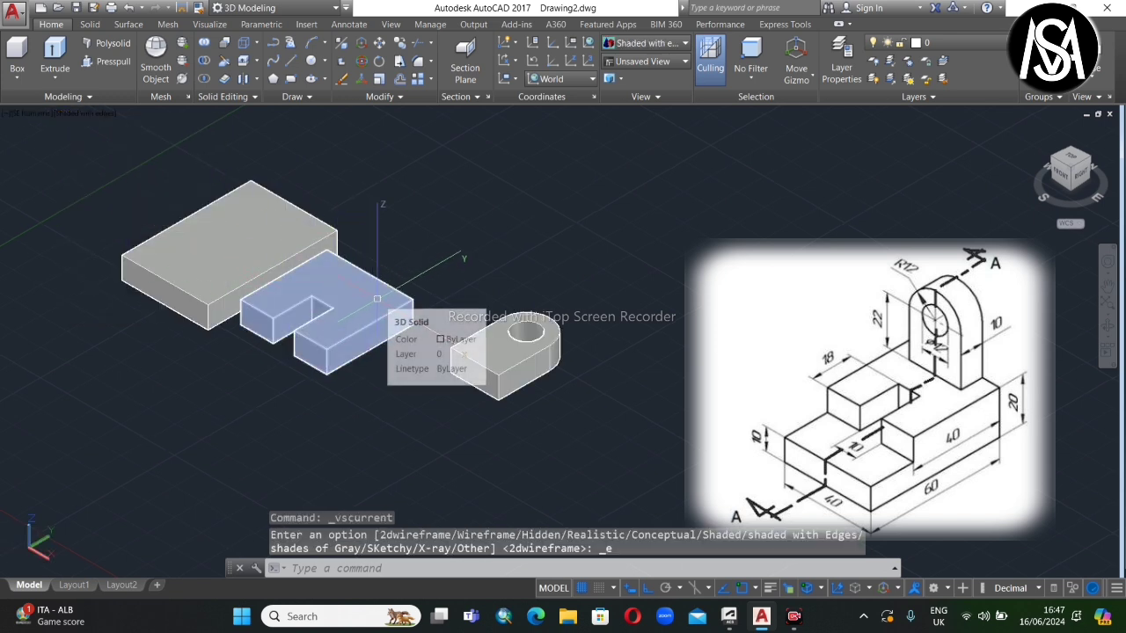
- Move the slotted block onto the base plate, placing its lower rear corner on the plate's matching upper corner
left_click(393, 323)
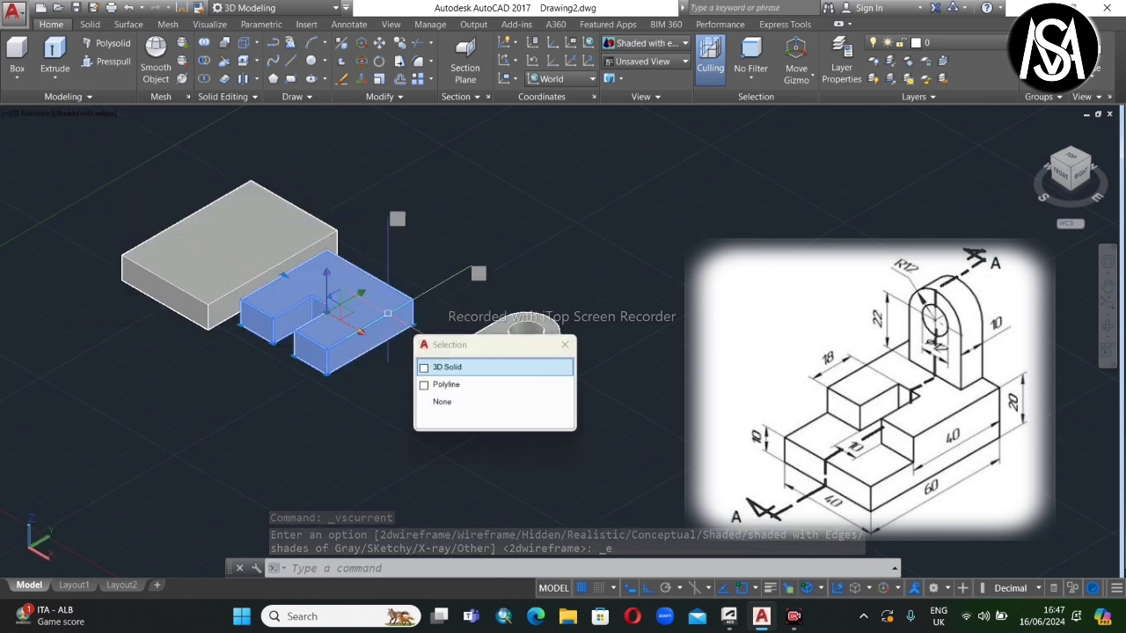
type("M")
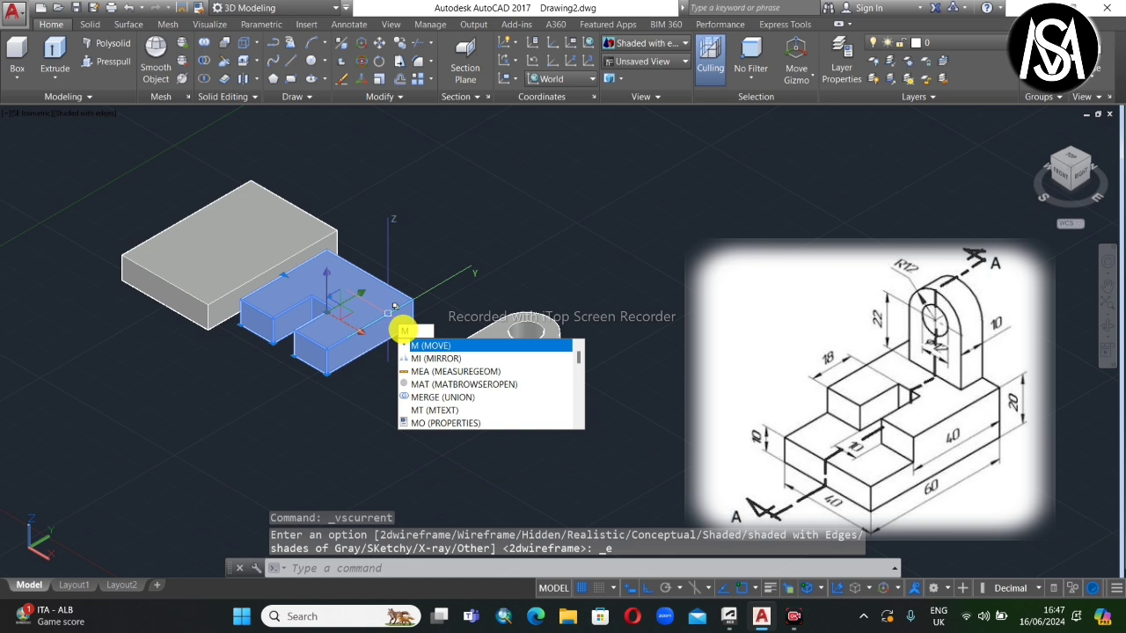
key("Return")
left_click(391, 313)
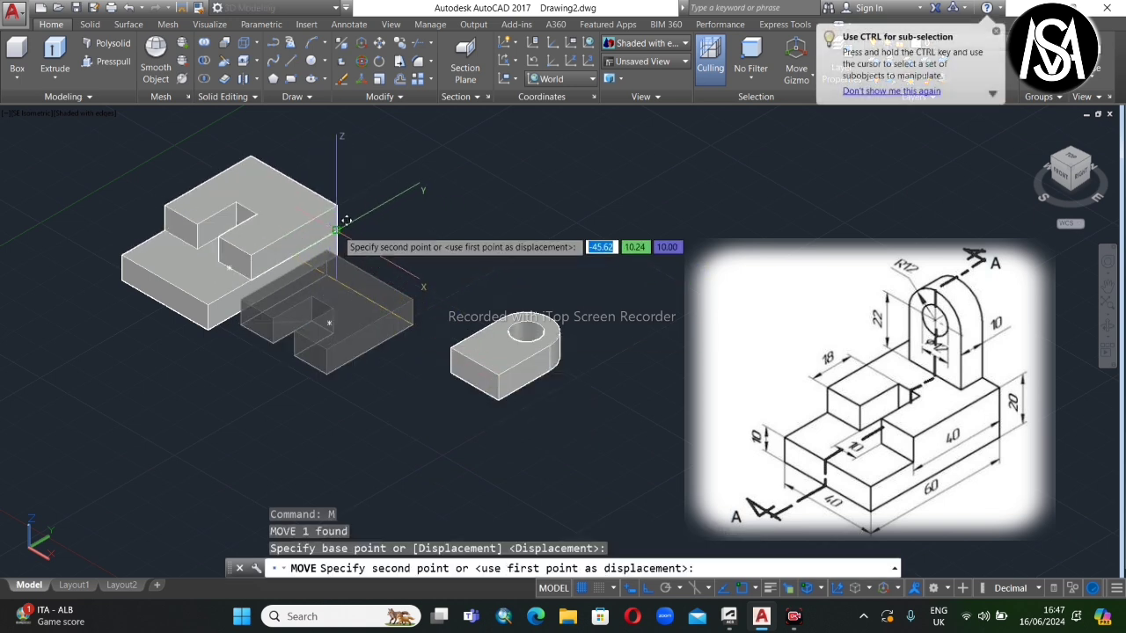
left_click(336, 230)
scroll(322, 340, "down", 3)
scroll(358, 288, "up", 2)
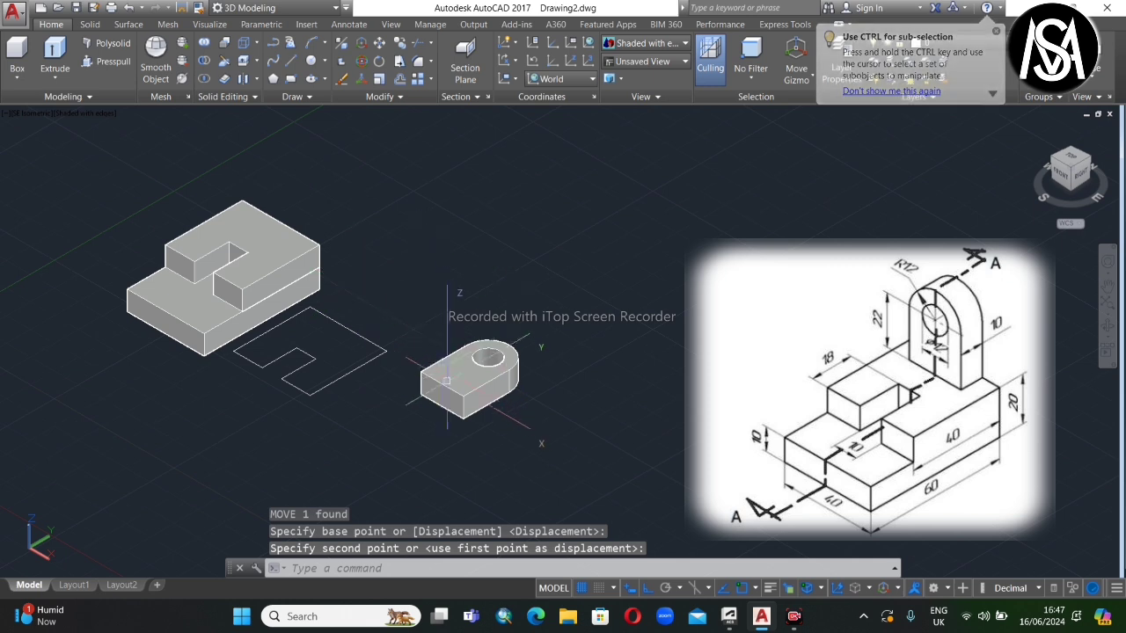
- Rotate the lug solid 90 degrees about the X axis with 3D Rotate to stand it upright
left_click(446, 380)
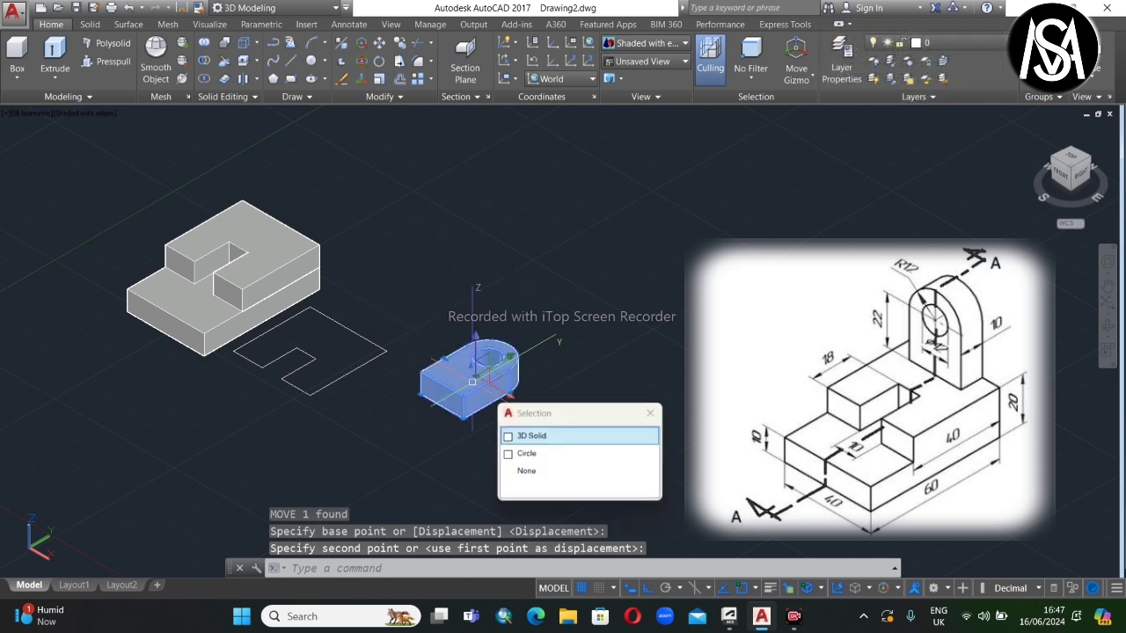
left_click(365, 63)
left_click(463, 360)
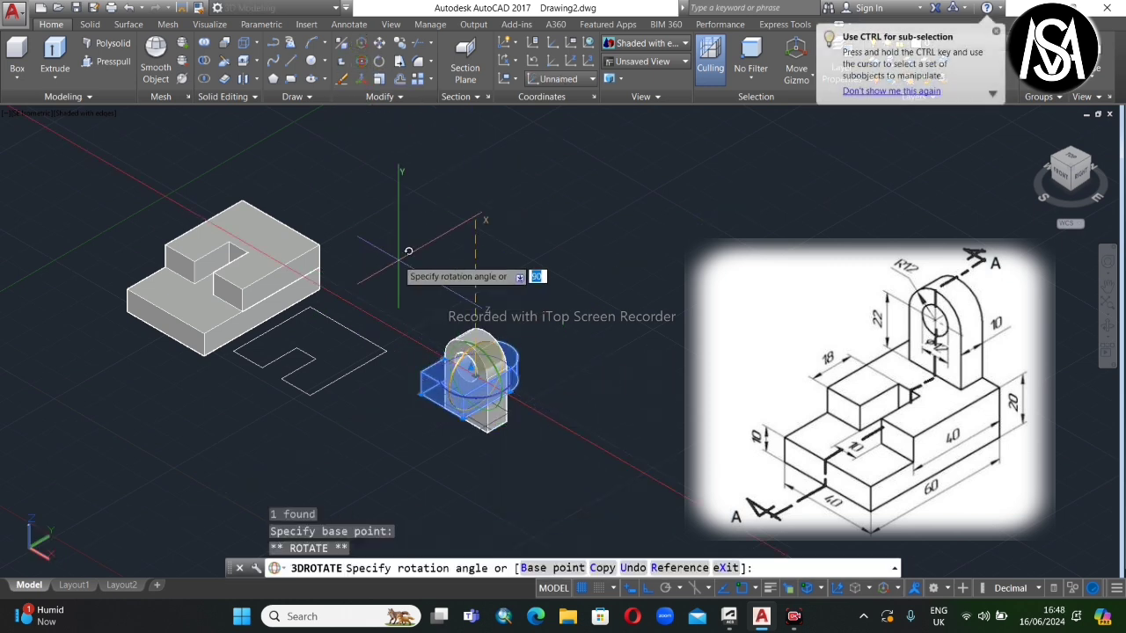
key("Escape")
scroll(441, 324, "down", 2)
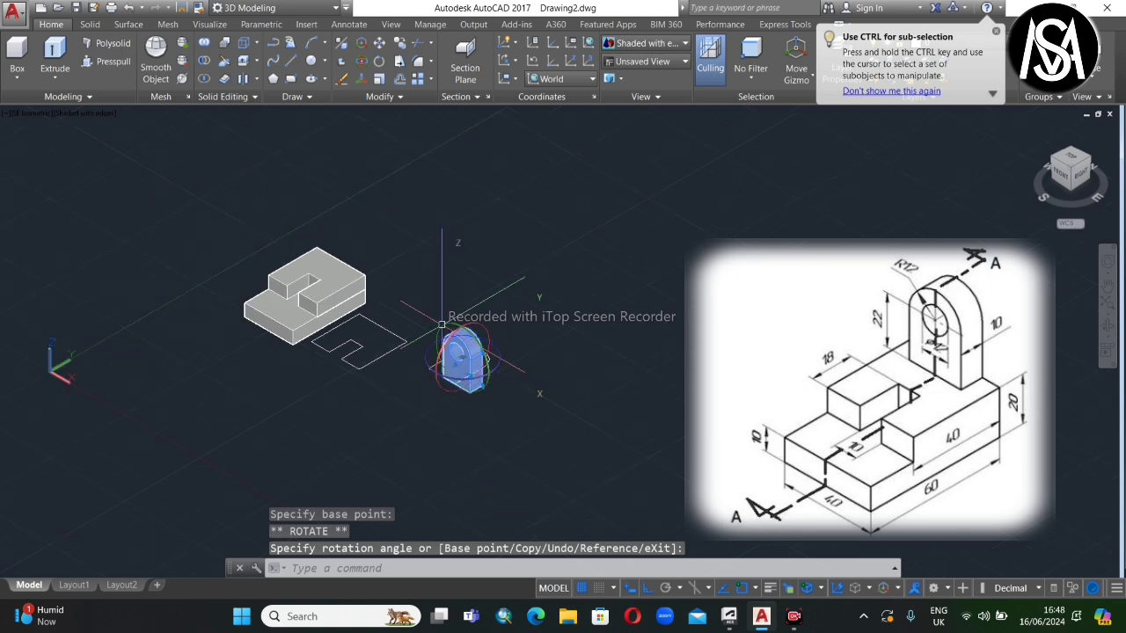
scroll(490, 386, "up", 3)
key("Return")
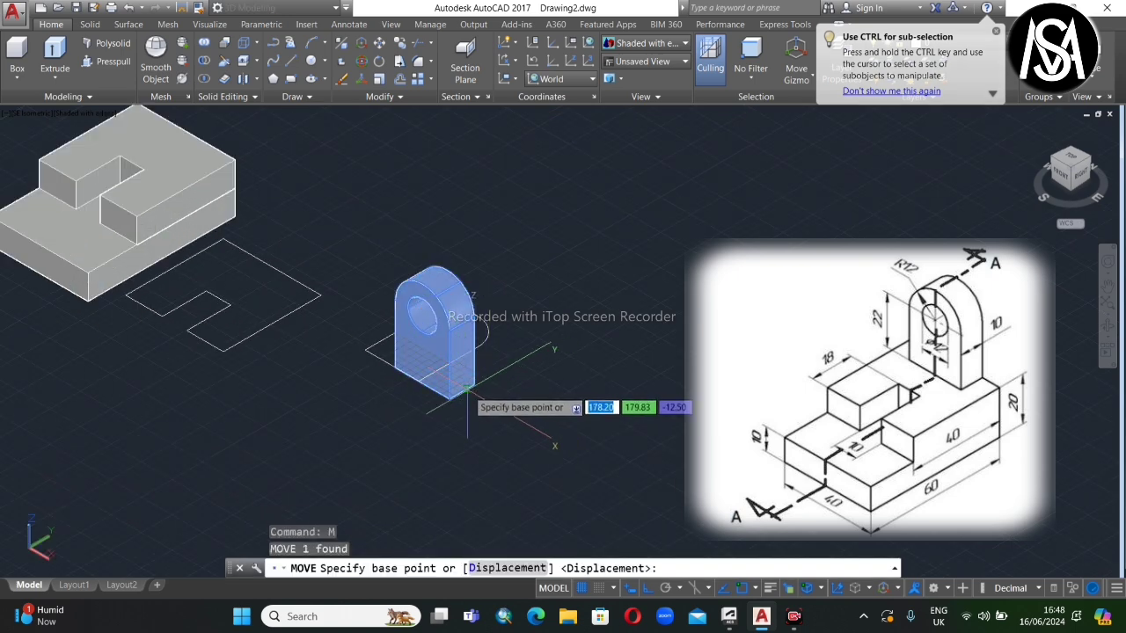
left_click(490, 387)
scroll(379, 341, "down", 2)
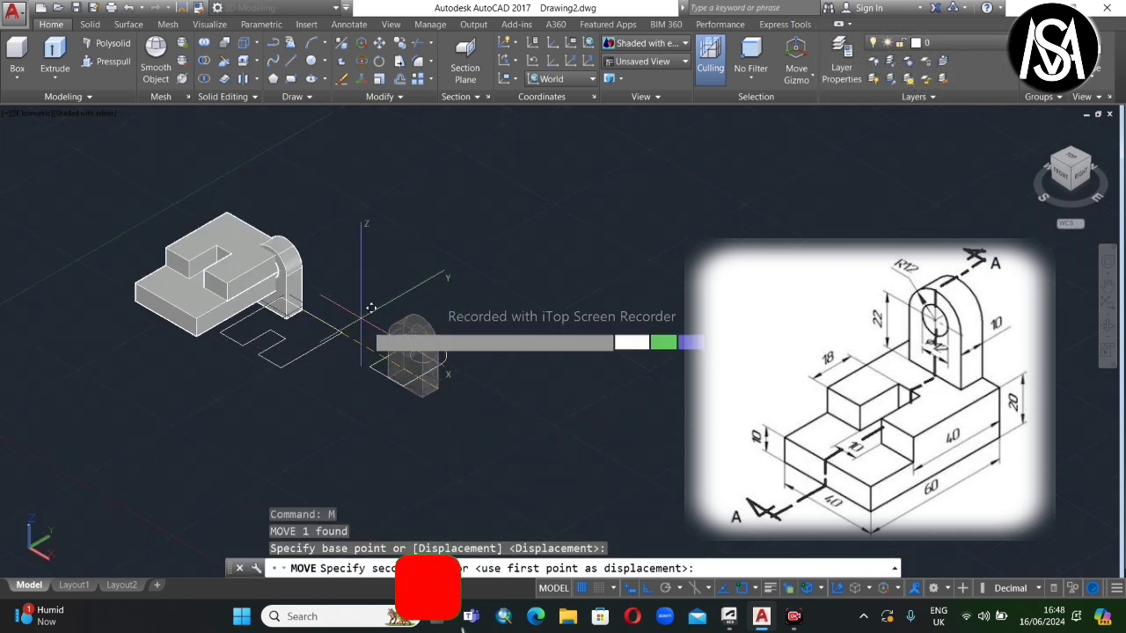
key("Escape")
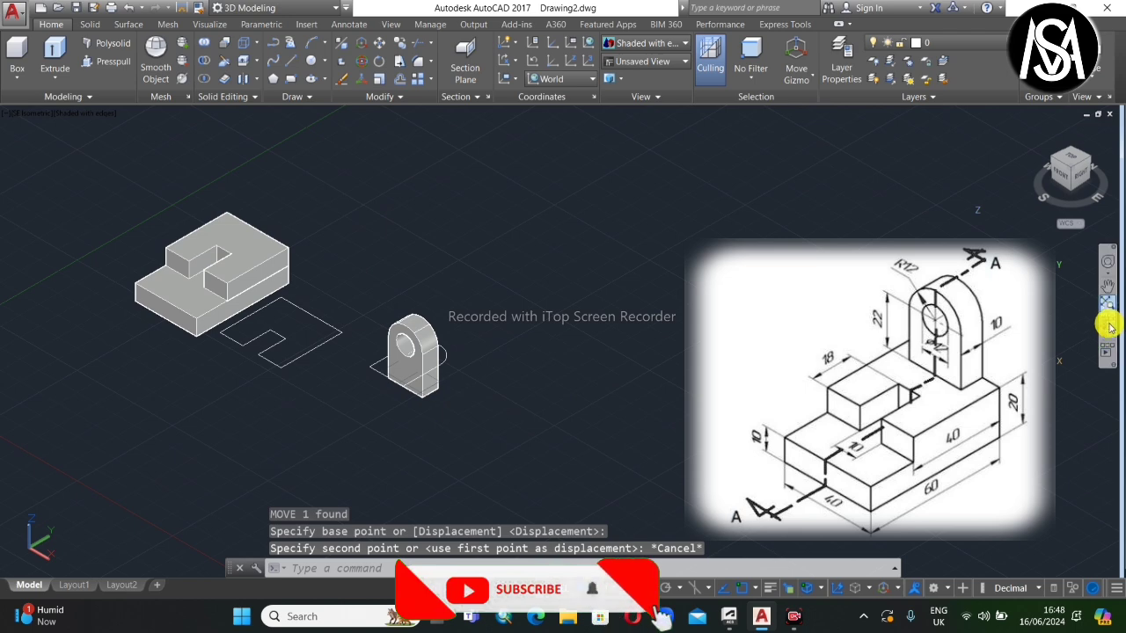
- Move the lug from the midpoint of its bottom rear edge to the midpoint of the slotted block's top rear edge
left_click(1107, 326)
left_click_drag(1064, 341, 985, 343)
left_click_drag(642, 384, 459, 377)
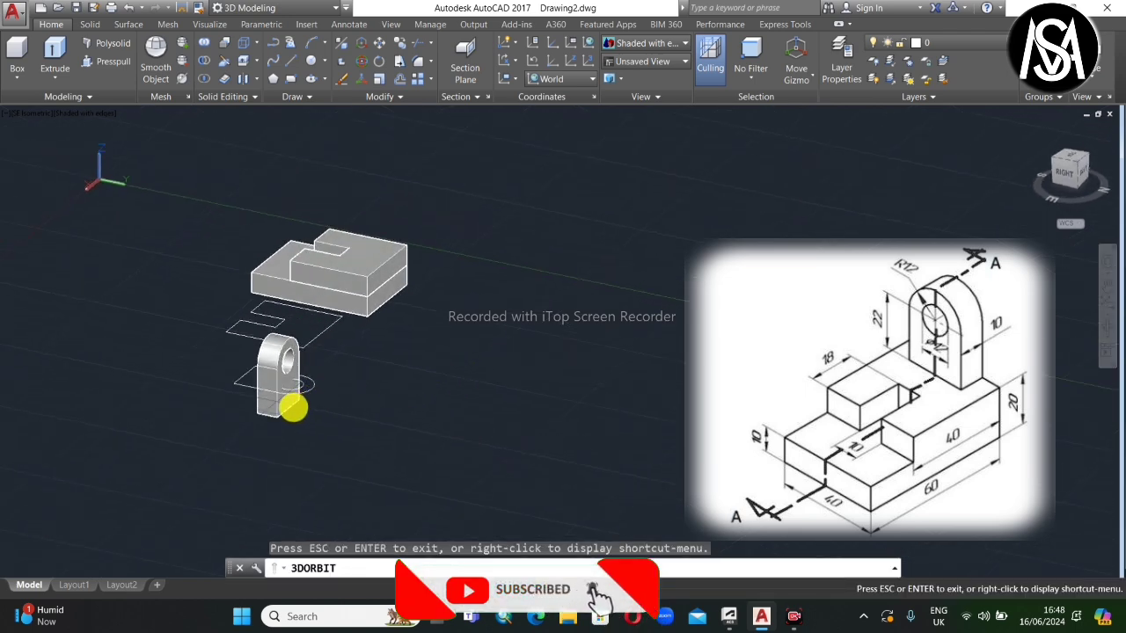
scroll(286, 396, "up", 3)
key("Escape")
left_click(265, 403)
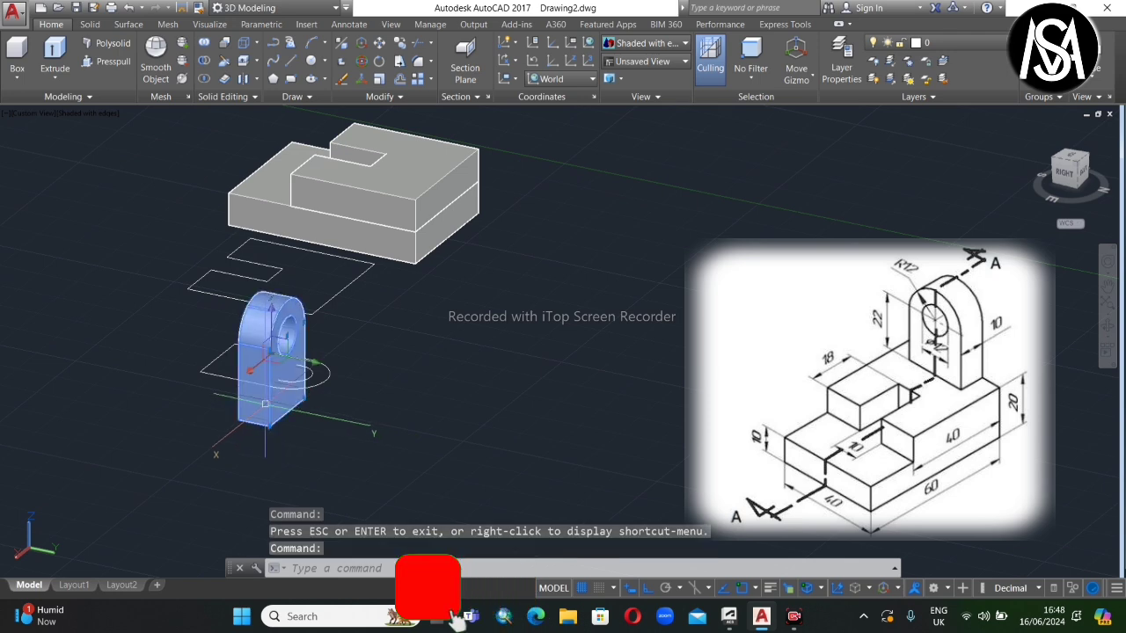
type("m")
key("Return")
scroll(281, 409, "up", 5)
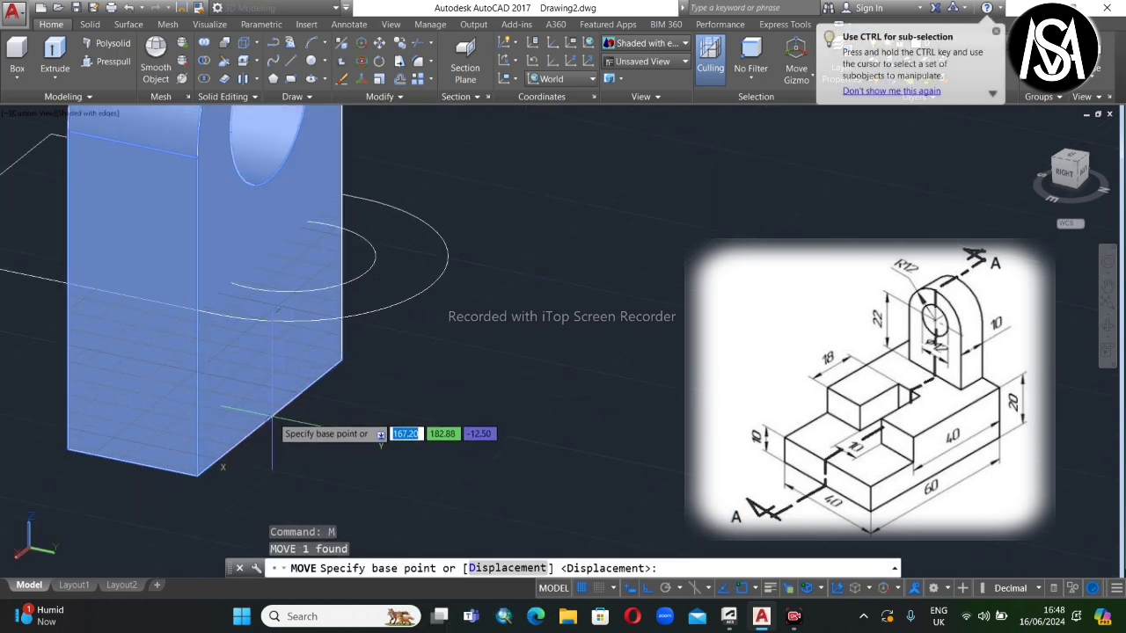
left_click(278, 410)
scroll(278, 410, "down", 5)
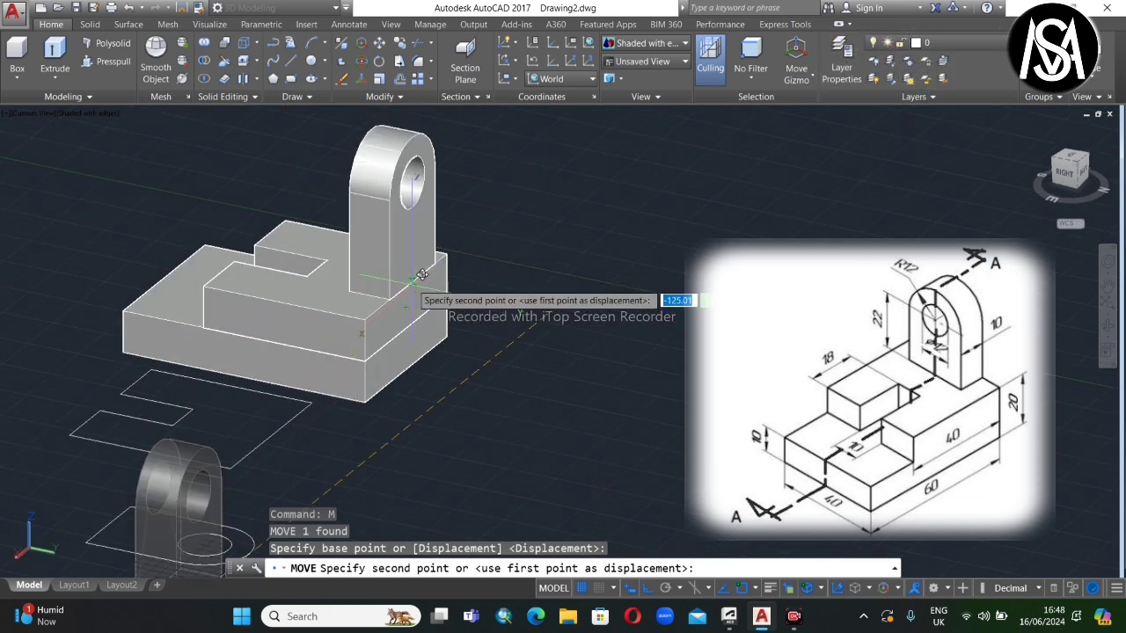
left_click(408, 286)
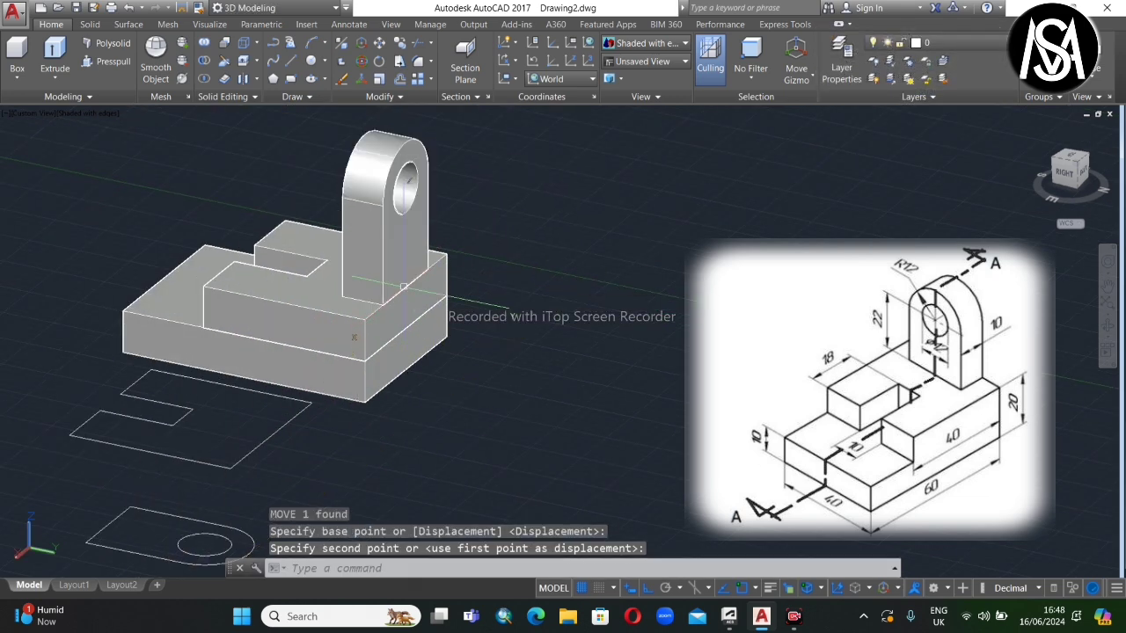
- Unite the base plate, slotted block and upright holed lug into a single solid with Union
scroll(408, 289, "down", 2)
scroll(379, 369, "up", 3)
scroll(457, 307, "down", 3)
scroll(440, 299, "up", 1)
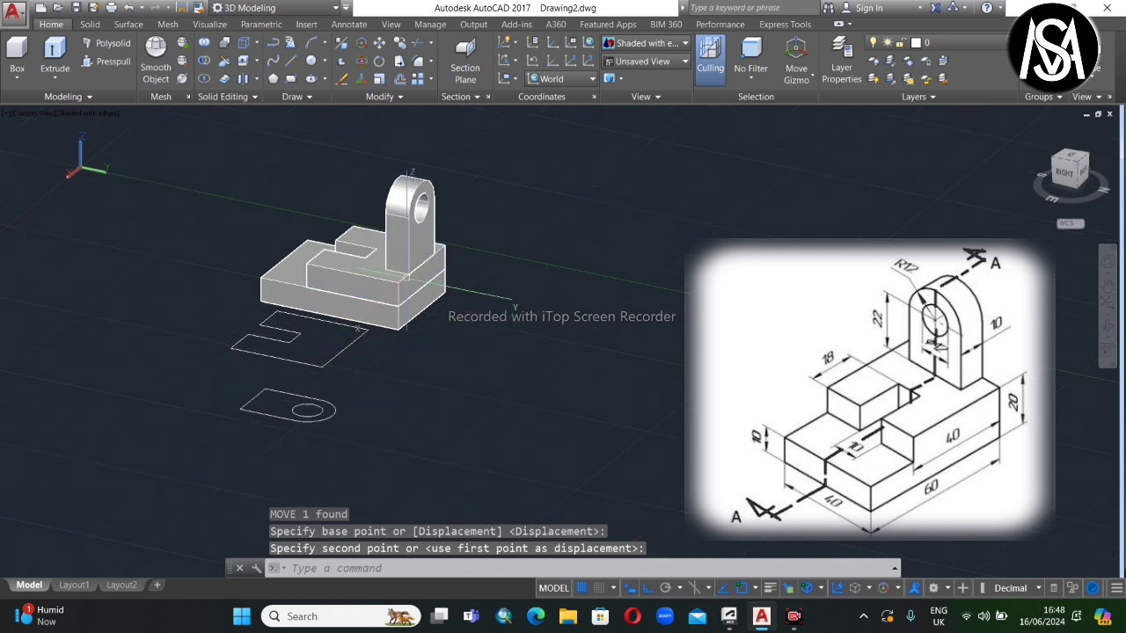
key("Escape")
left_click(489, 141)
left_click(262, 374)
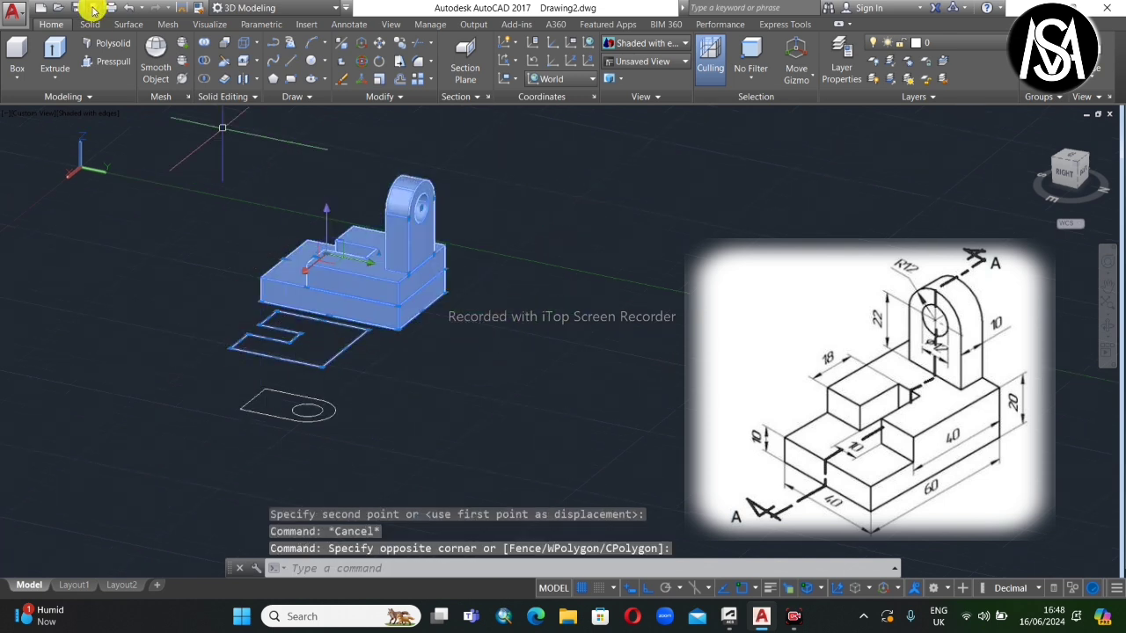
left_click(206, 42)
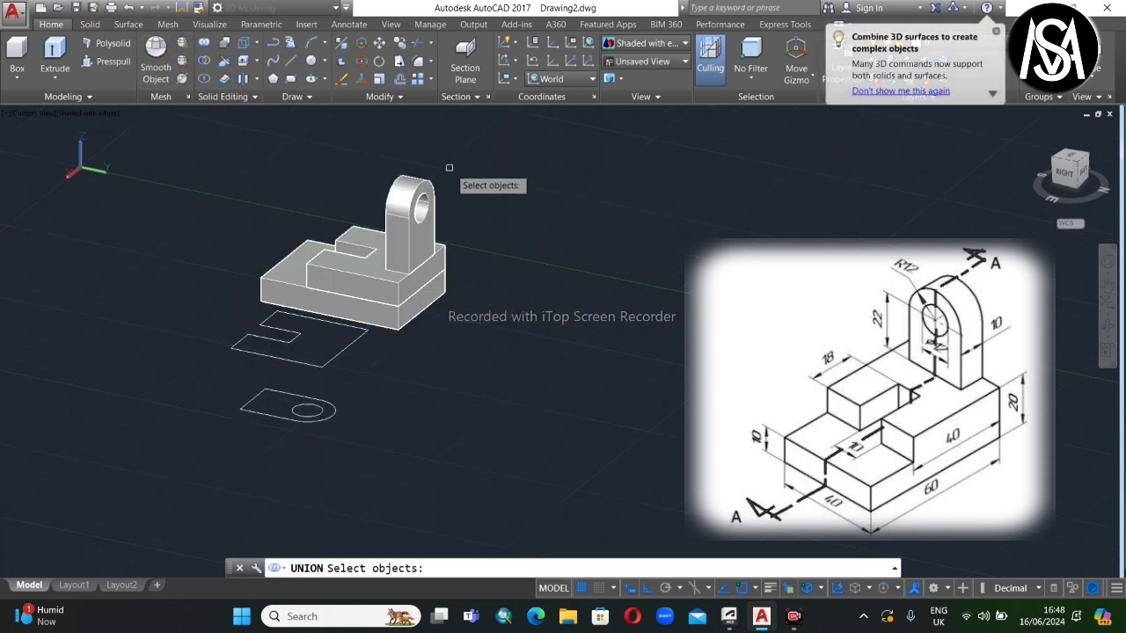
left_click(455, 168)
left_click(297, 314)
key("Return")
- Erase the leftover 2D profiles, using Select Similar to include the base outline with the slotted and lug outlines, plus the lug's end arc
scroll(305, 360, "up", 3)
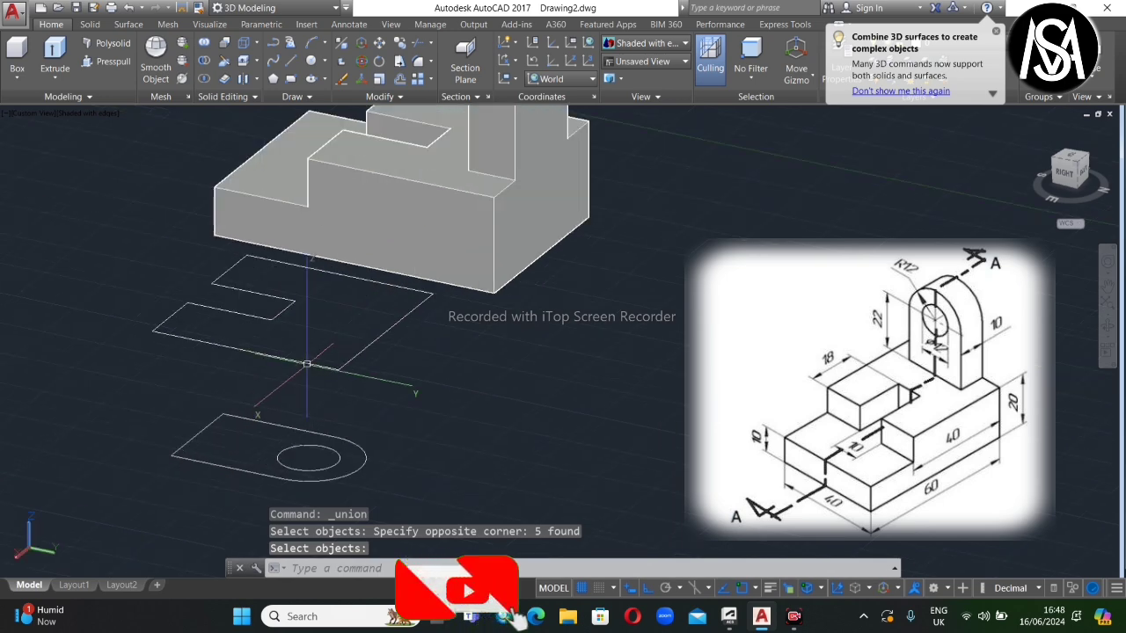
left_click(420, 302)
left_click(293, 403)
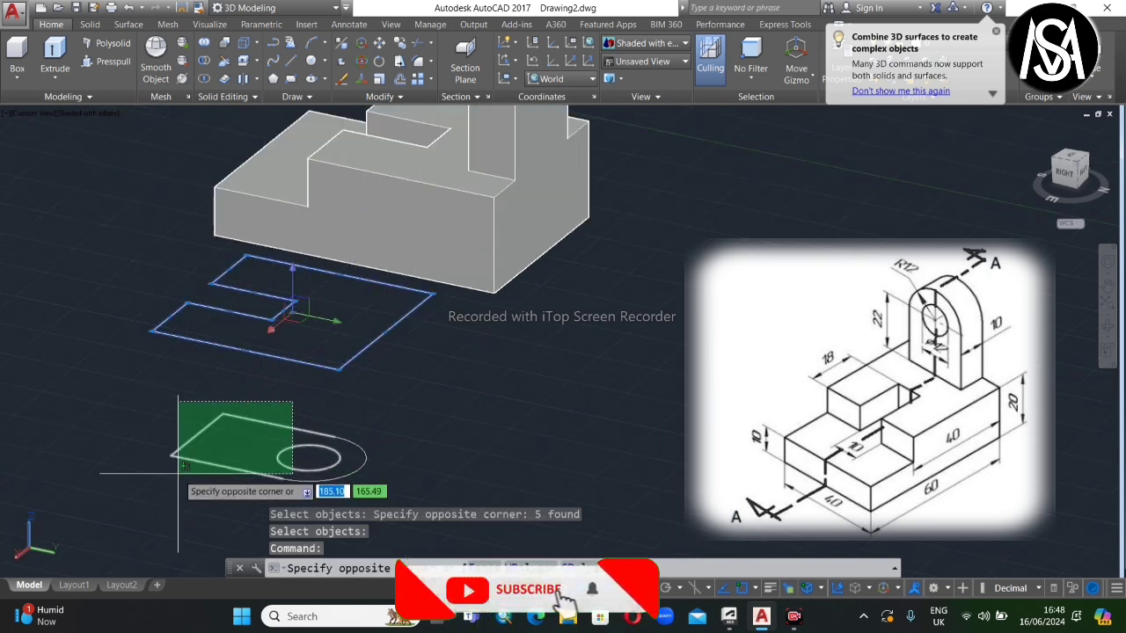
left_click(175, 472)
right_click(184, 409)
left_click(234, 291)
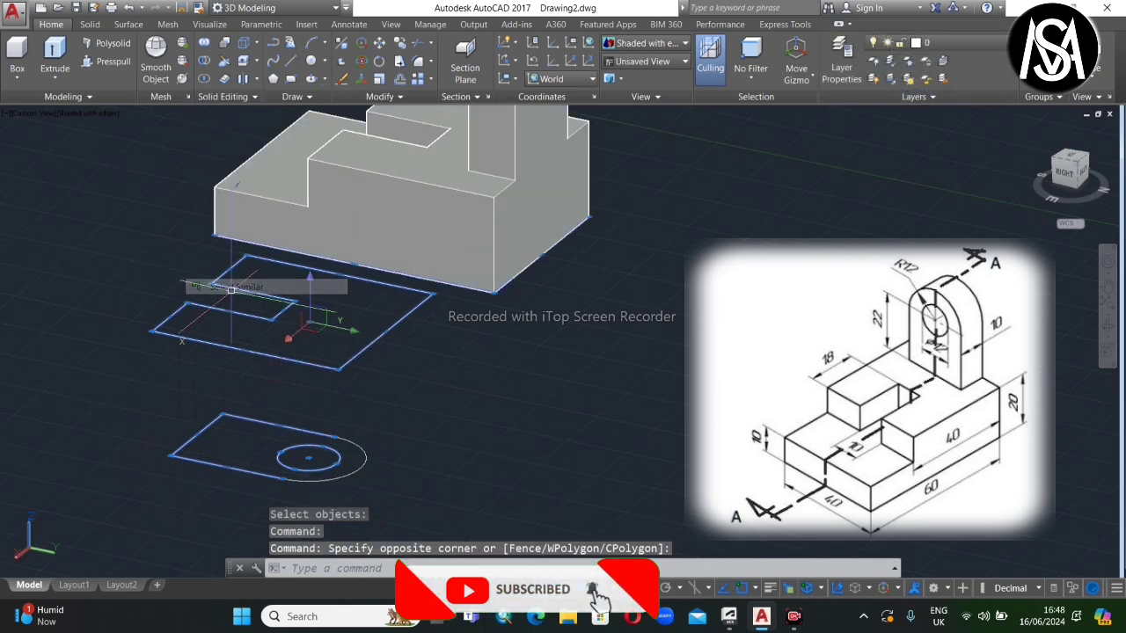
key("Delete")
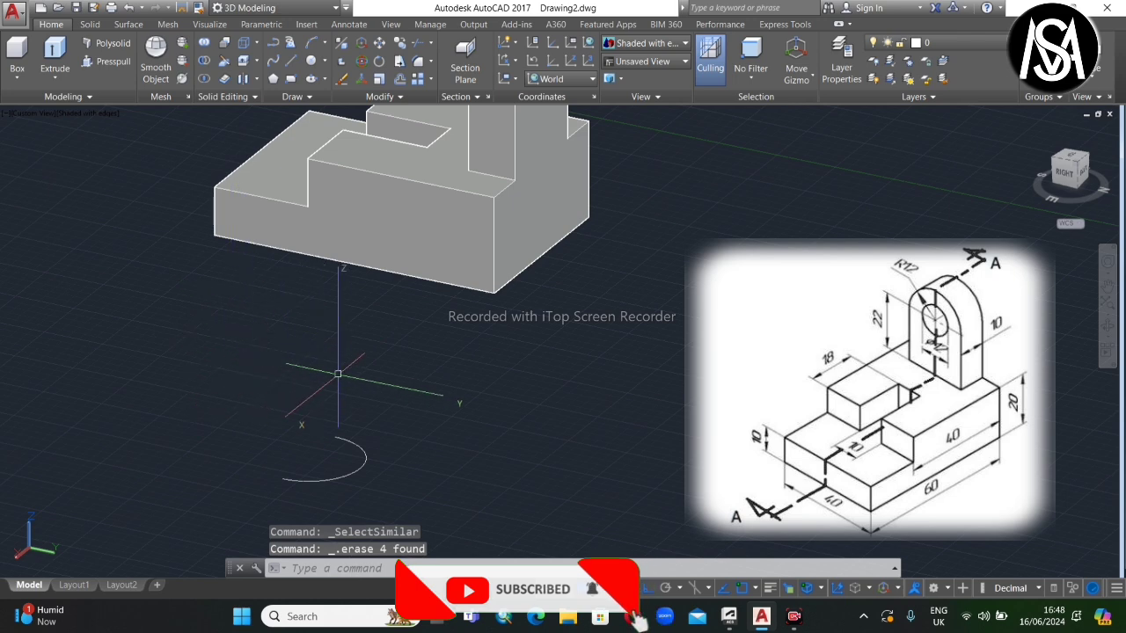
left_click(381, 390)
key("Delete")
- Turn off the grid display and orbit around the finished bracket to inspect it against the reference drawing
scroll(304, 471, "down", 3)
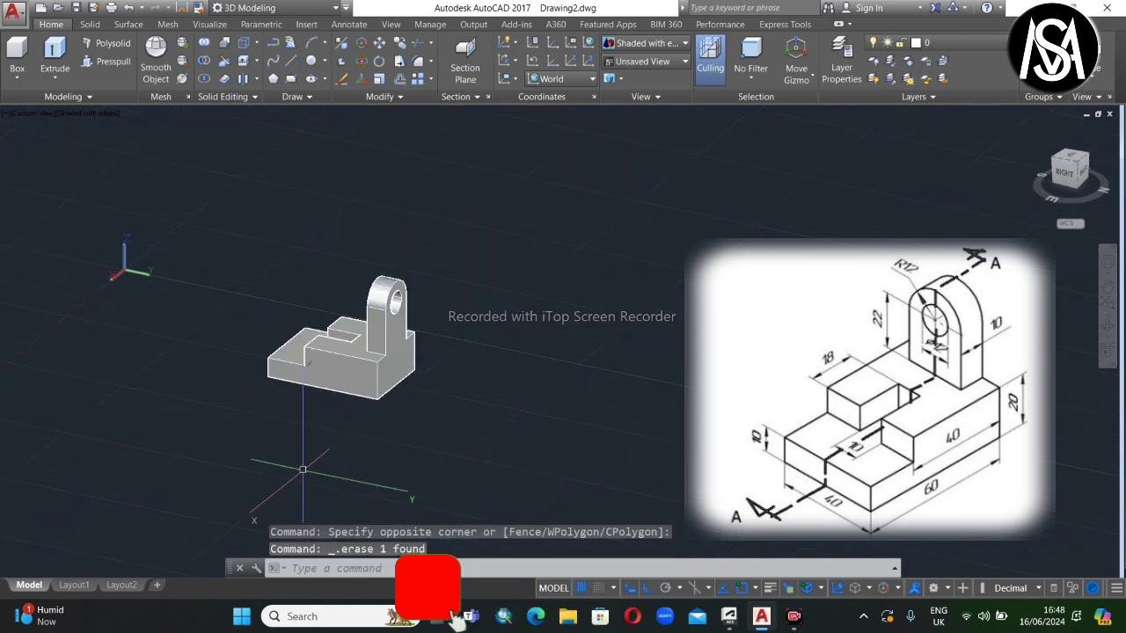
scroll(396, 343, "up", 2)
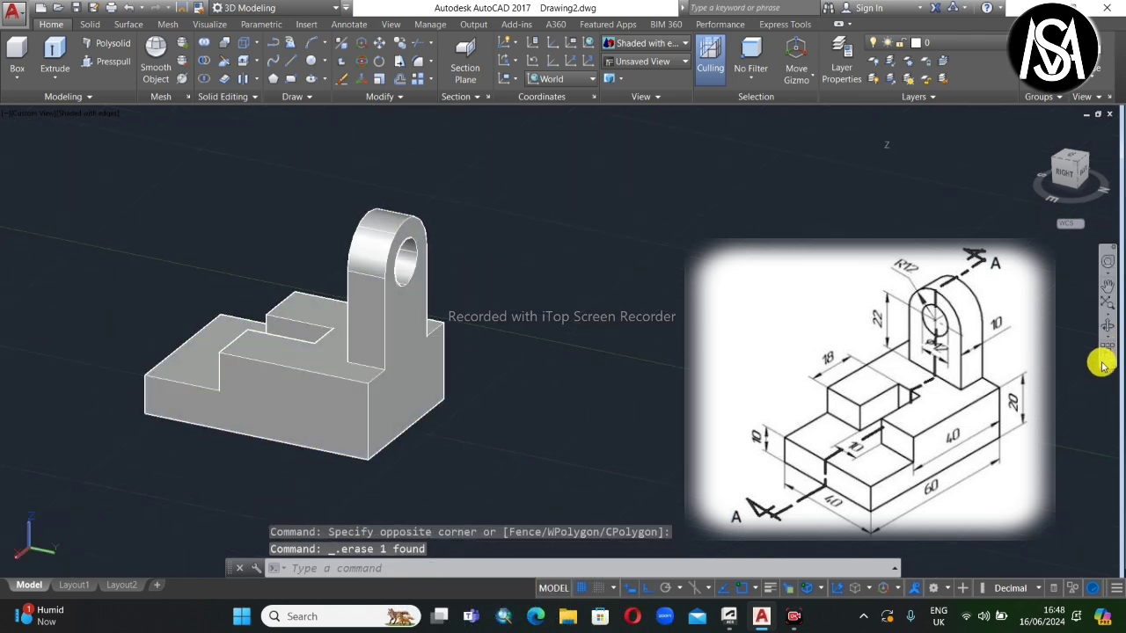
key("F7")
left_click(1111, 327)
mouse_move(55, 495)
left_mouse_down()
mouse_move(51, 460)
mouse_move(179, 472)
mouse_move(407, 457)
mouse_move(88, 455)
mouse_move(96, 488)
mouse_move(75, 485)
left_mouse_up()
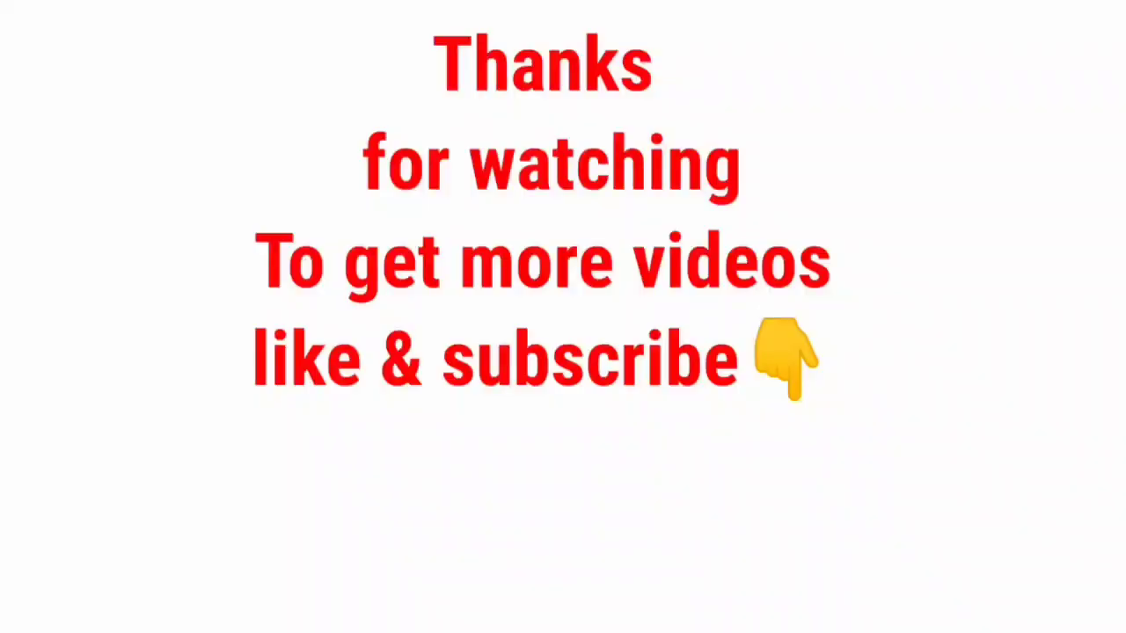